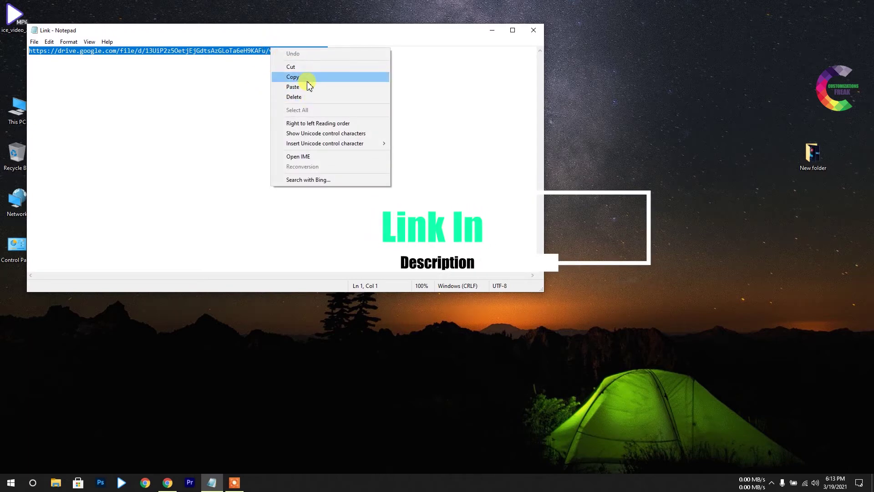
- Copy the Google Drive link from the Link note, switch to its page in Chrome and download New Explorer Theme.zip
click(303, 77)
click(533, 28)
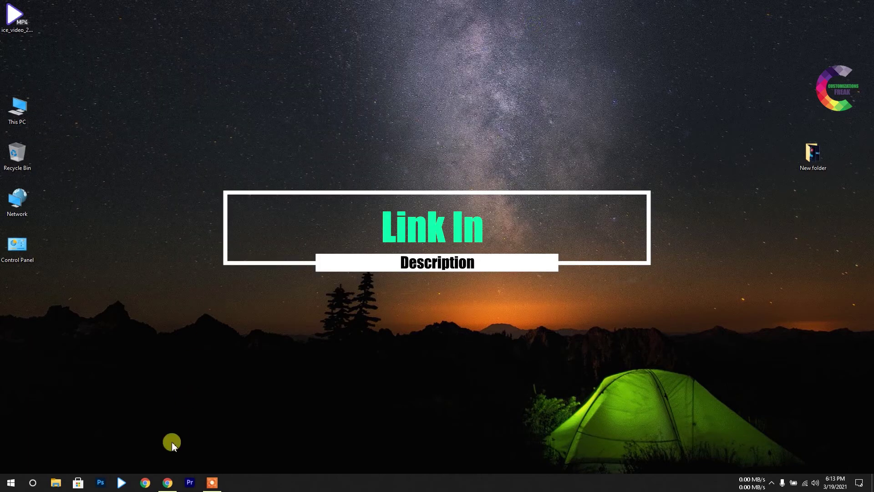
click(167, 481)
click(257, 23)
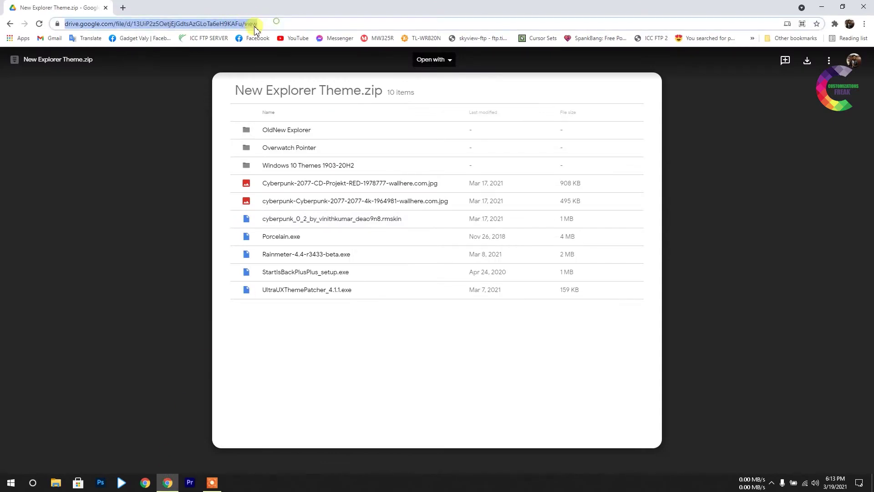
click(807, 60)
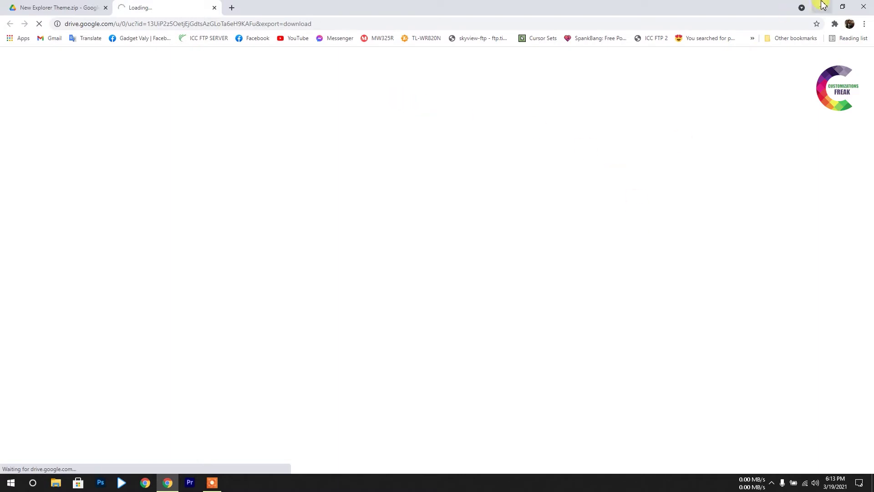
click(860, 5)
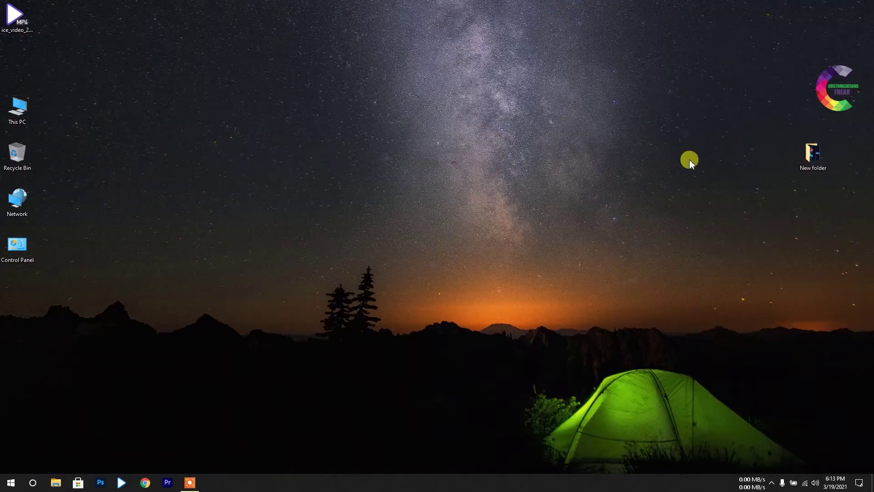
- Launch the UltraUXThemePatcher installer from New folder on the desktop
double_click(813, 154)
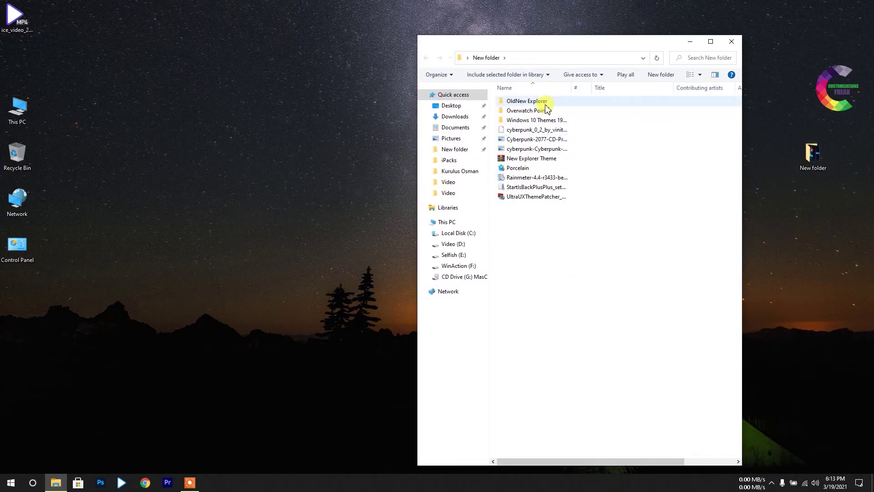
click(528, 200)
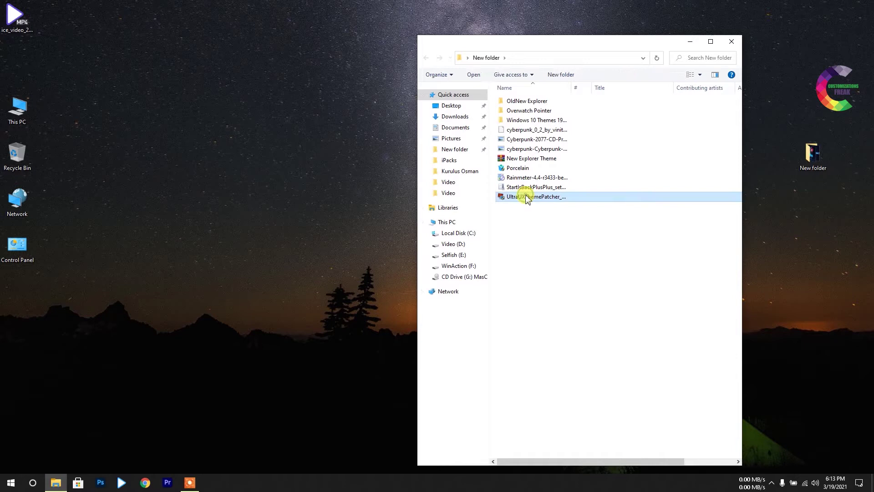
right_click(527, 196)
click(543, 212)
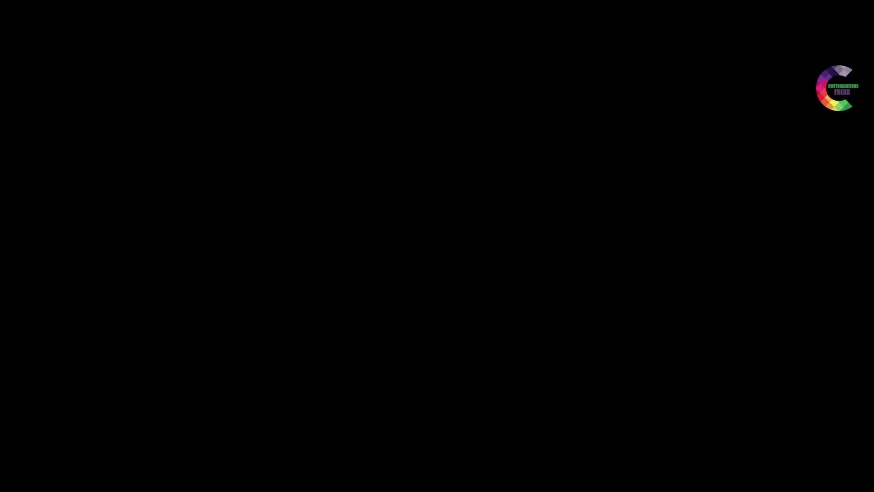
click(396, 301)
- Accept the license agreement and complete the UltraUXThemePatcher 4.1.1 installation
click(483, 314)
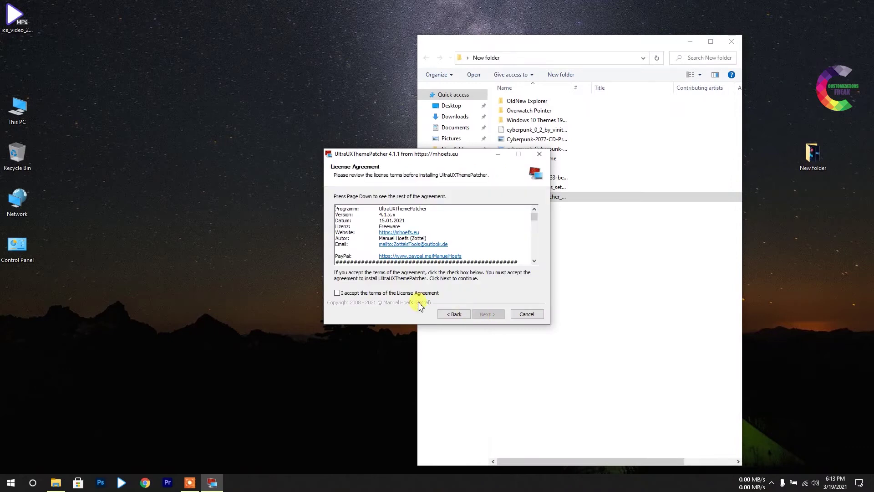
click(486, 314)
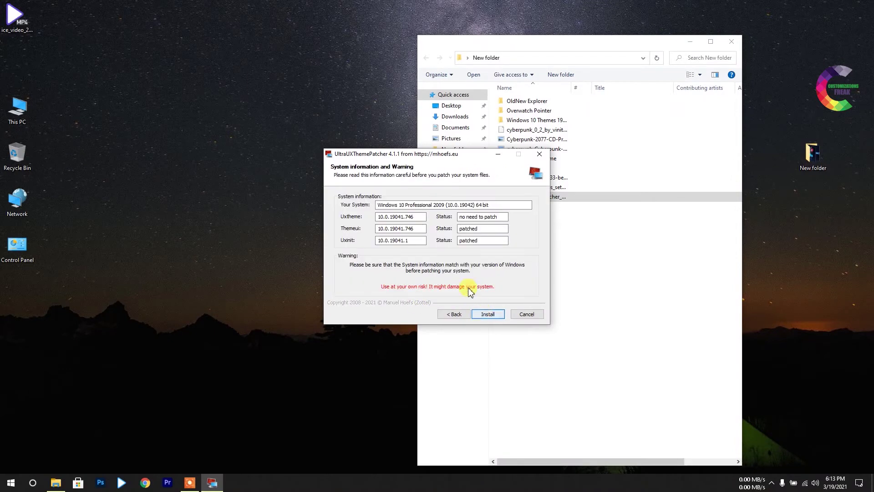
click(497, 318)
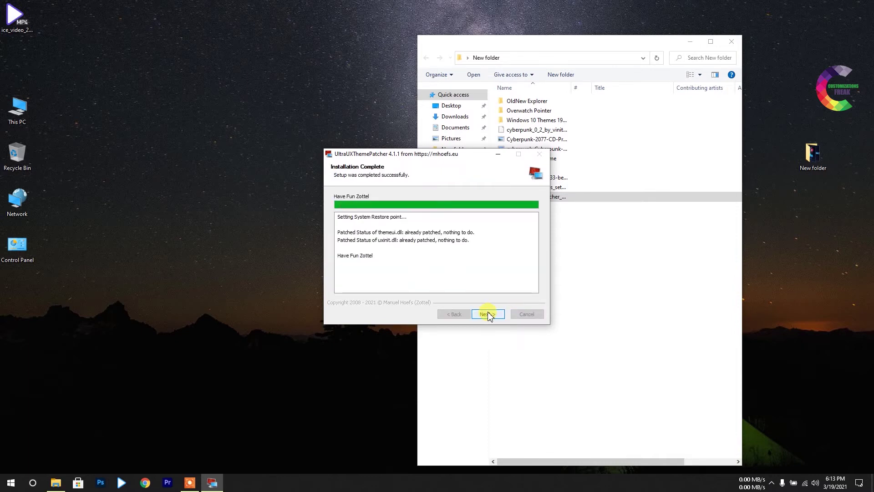
click(488, 315)
click(488, 315)
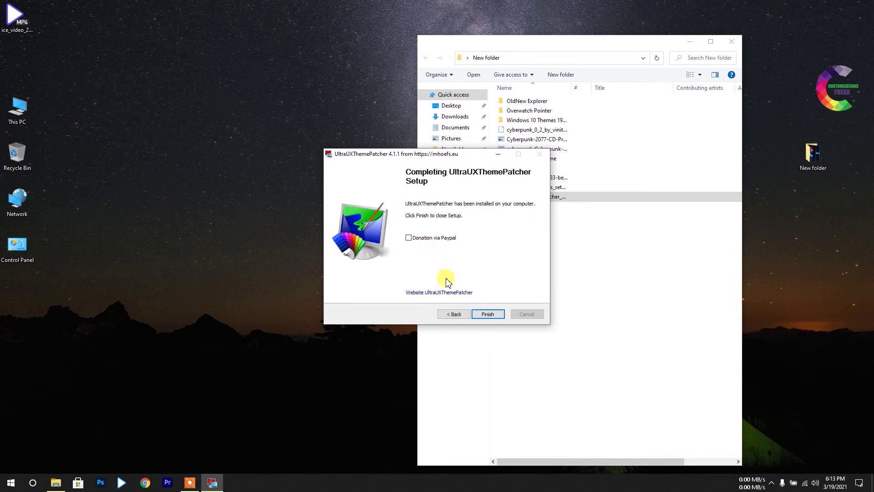
click(488, 315)
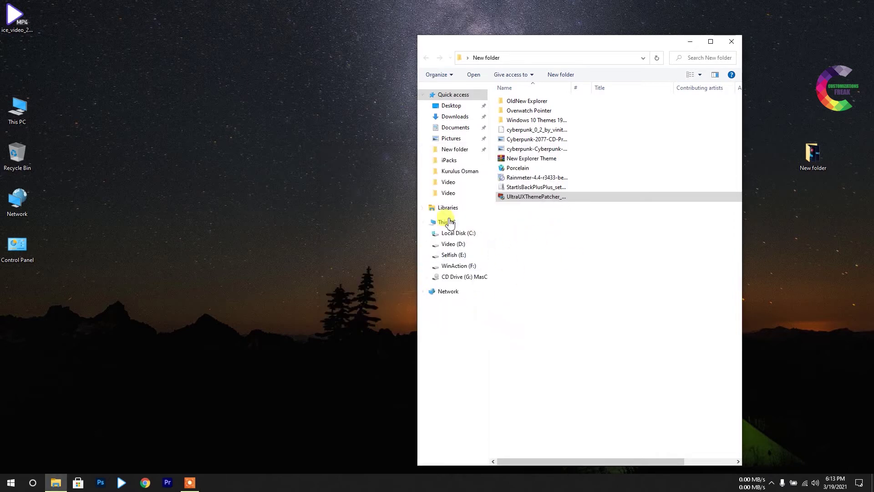
right_click(220, 116)
click(250, 141)
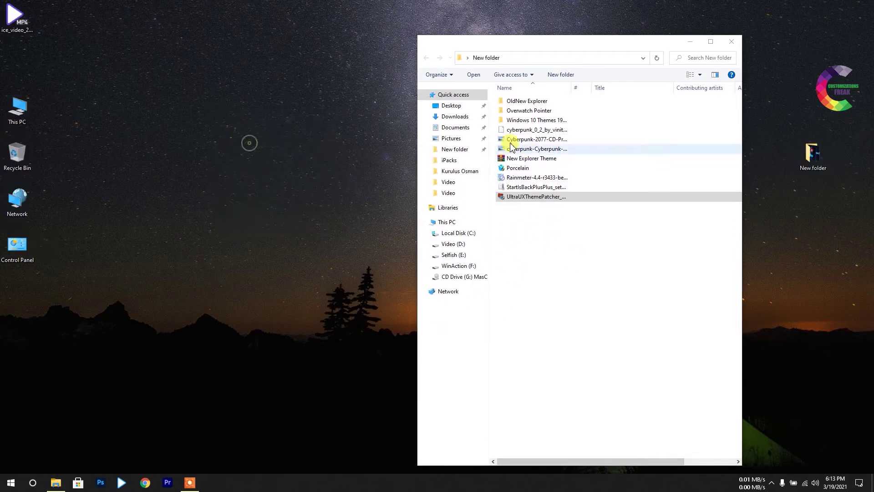
- Copy the Explorer folder and the Explorer Purple theme file from the Windows 10 Themes 1903-20H2 folder
double_click(529, 121)
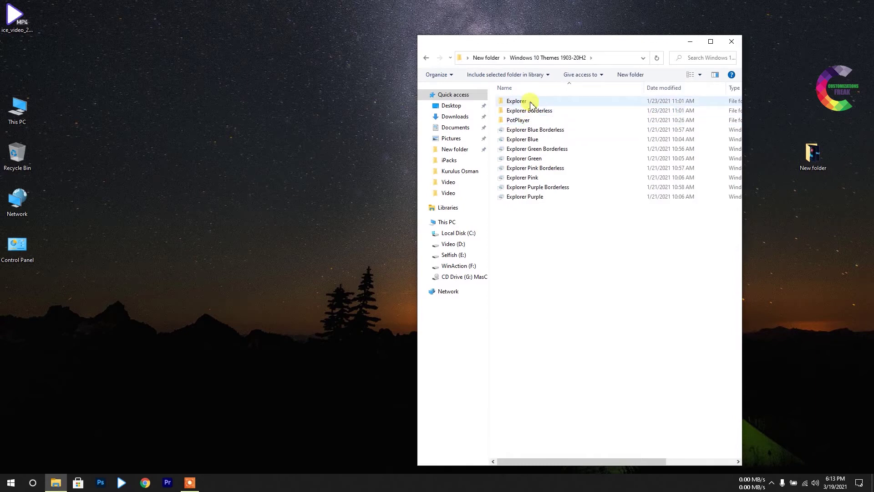
click(530, 102)
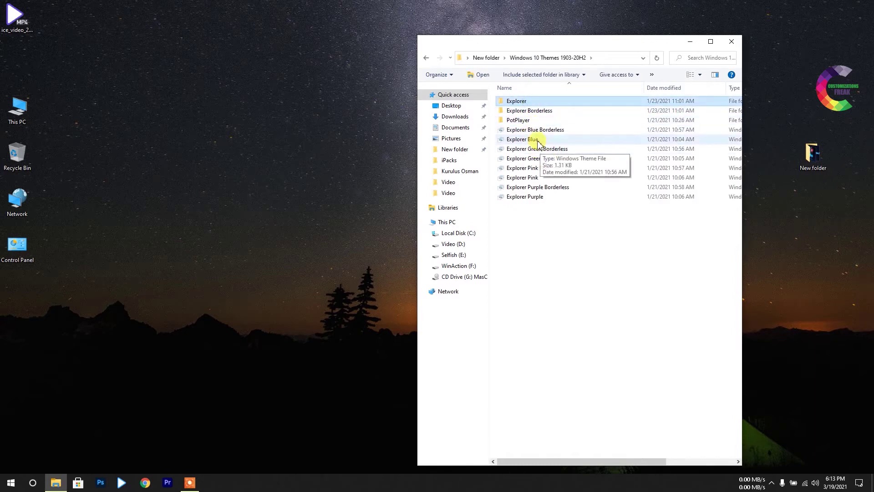
ctrl+click(543, 199)
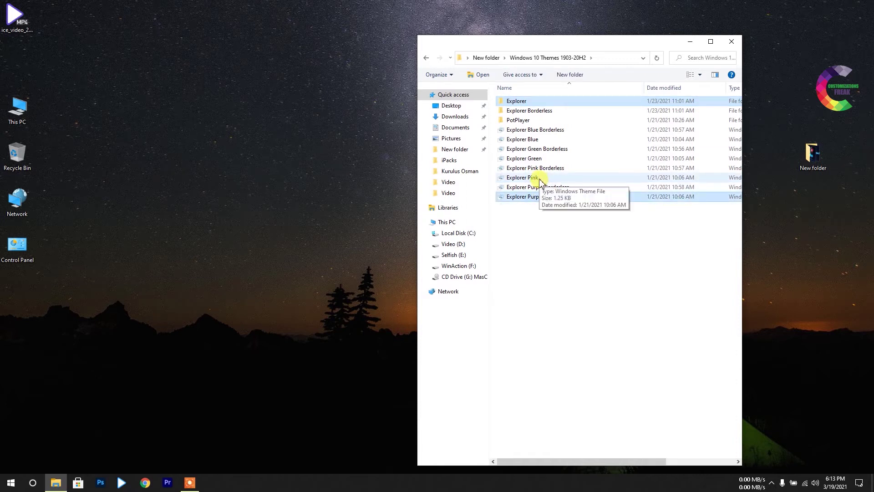
right_click(528, 98)
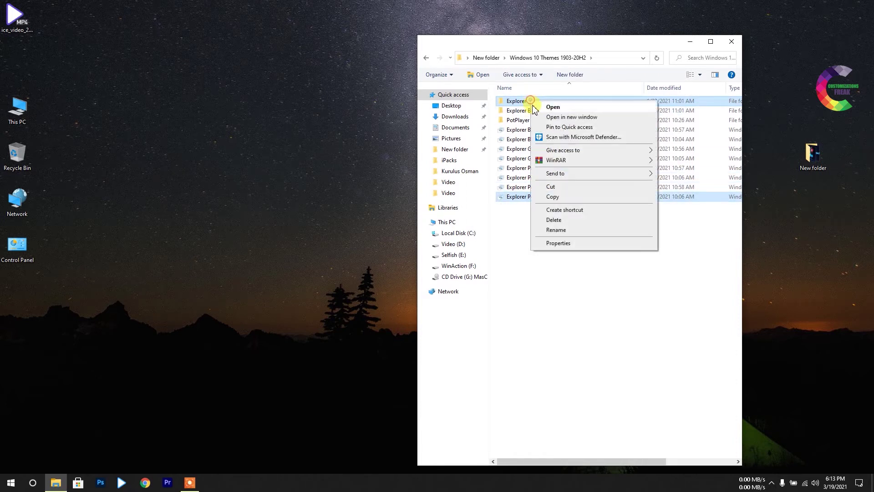
click(554, 196)
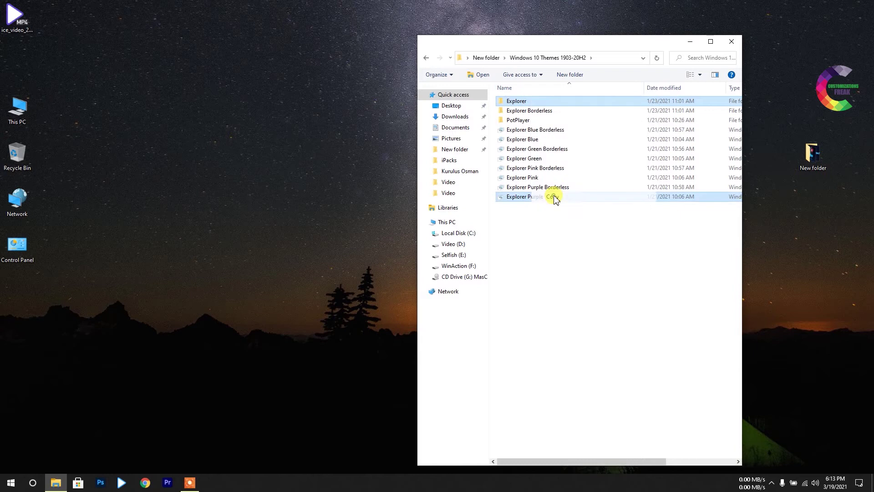
- Open the Themes folder at C:\Windows\Resources\Themes
click(453, 234)
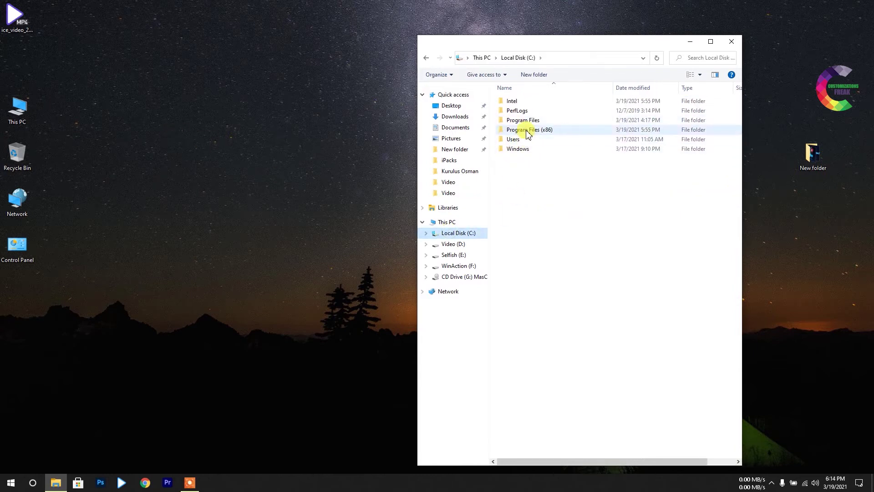
double_click(520, 149)
scroll(533, 253, down, 4)
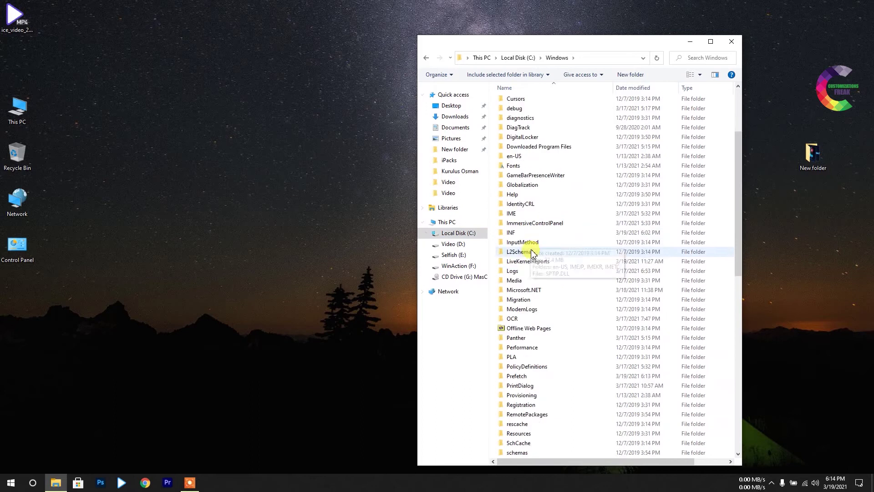
scroll(523, 385, down, 2)
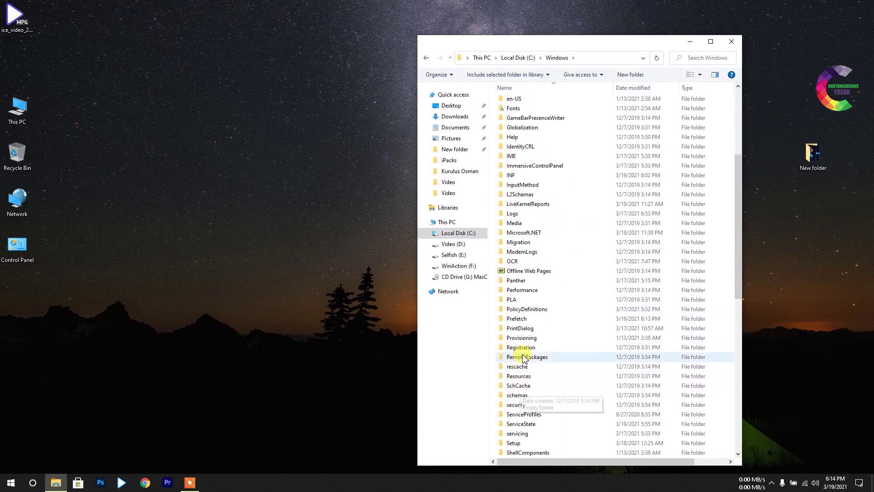
double_click(519, 375)
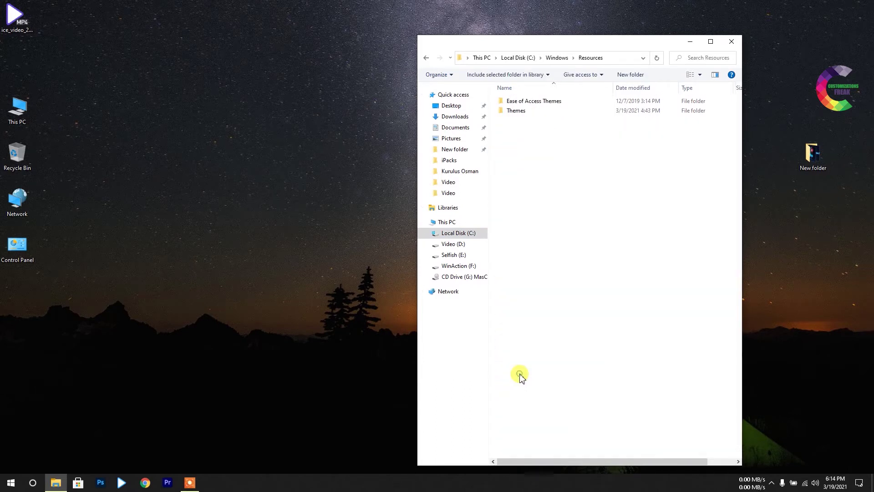
double_click(535, 111)
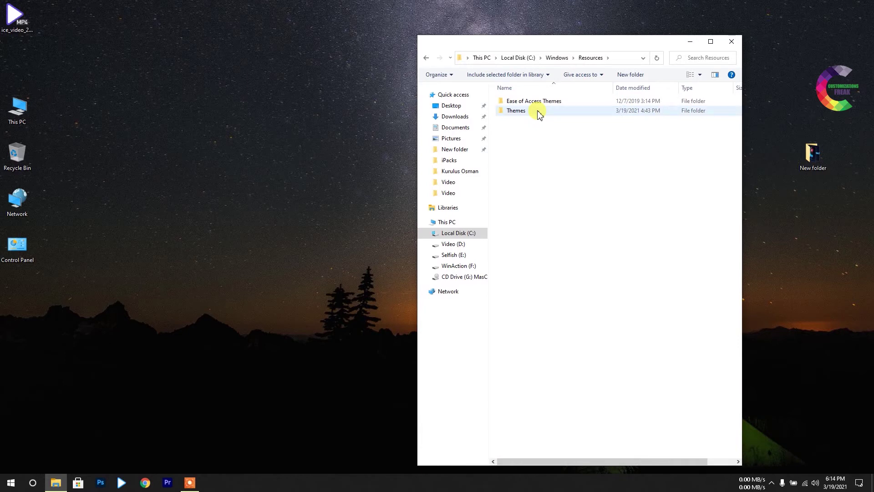
- Paste the copied Explorer folder and Explorer Purple theme file into Themes, replacing the existing ones, and close the window
right_click(563, 321)
mouse_move(581, 330)
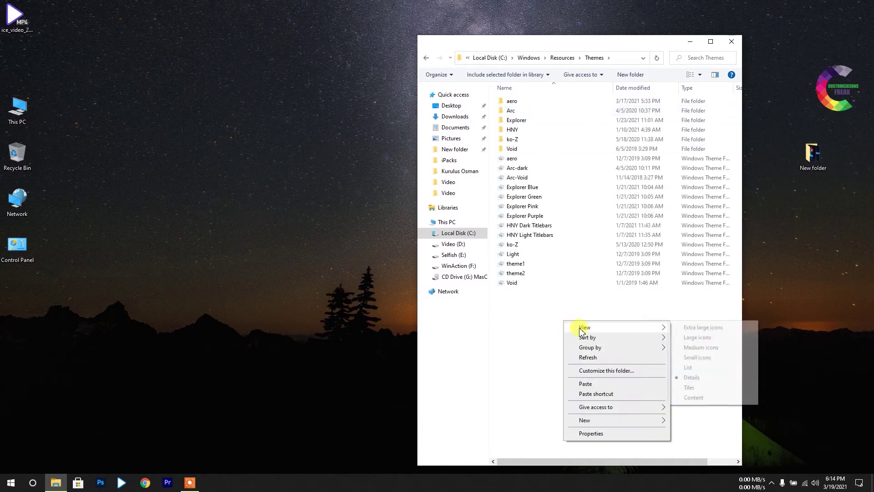
click(592, 383)
click(406, 168)
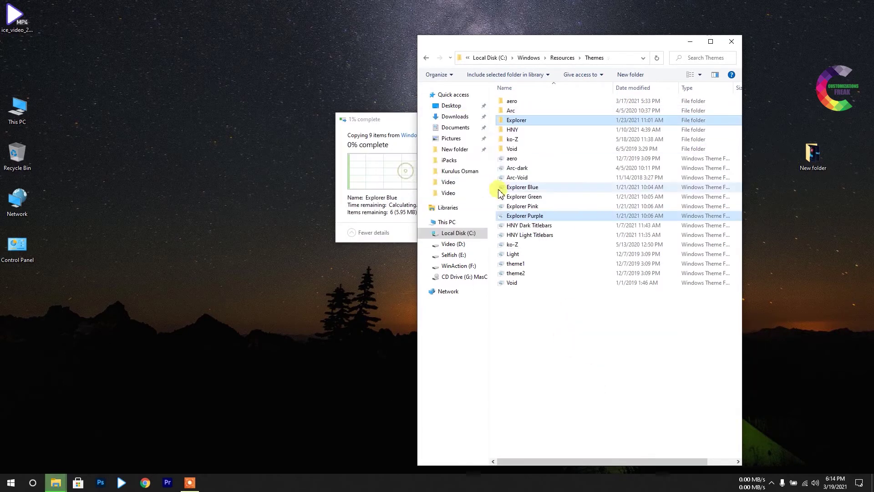
click(732, 41)
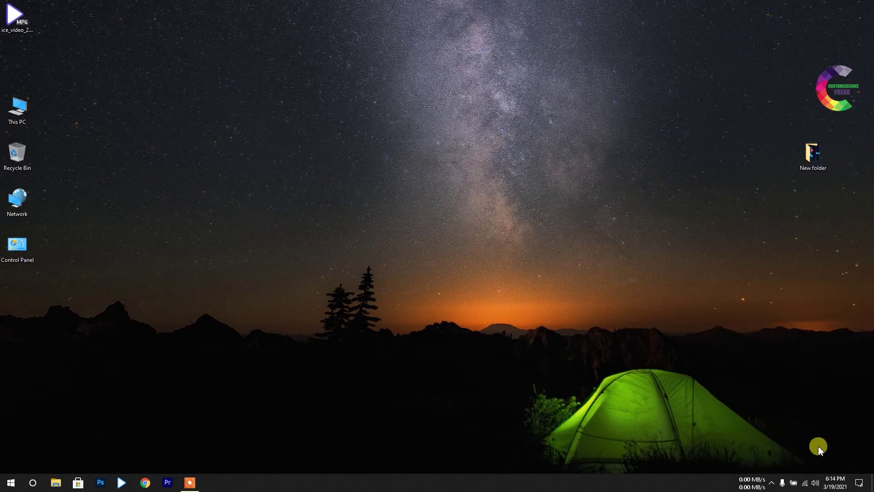
- Apply the Explorer Purple theme in the desktop personalization settings and close Settings
right_click(679, 381)
click(684, 364)
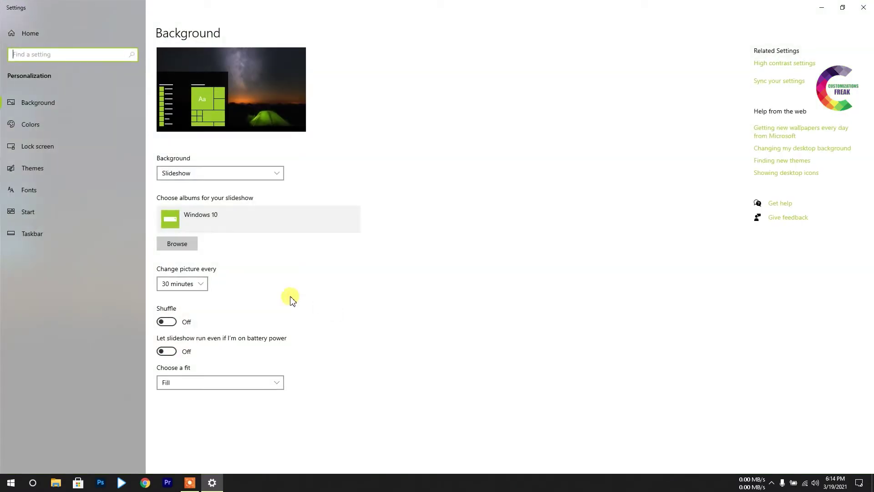
click(75, 174)
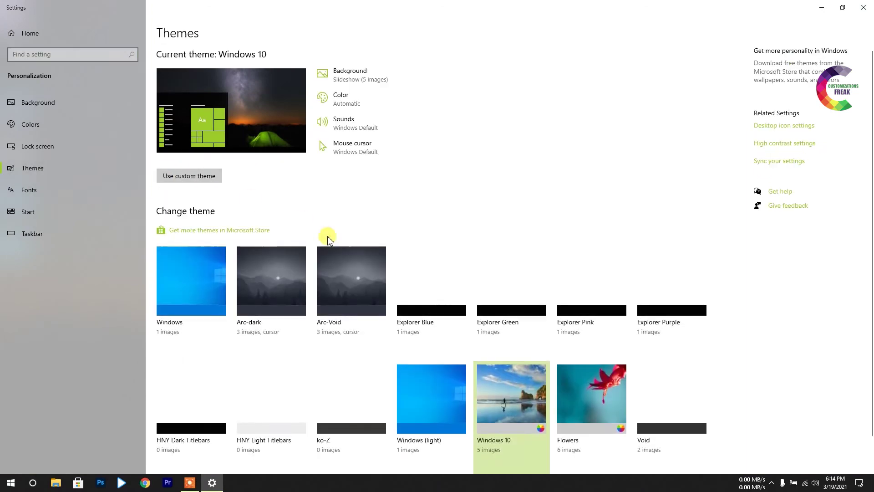
click(655, 309)
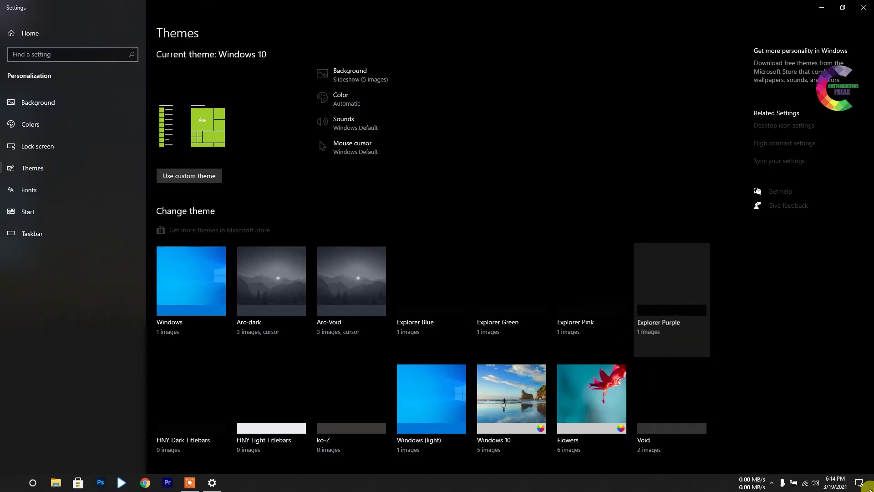
click(867, 5)
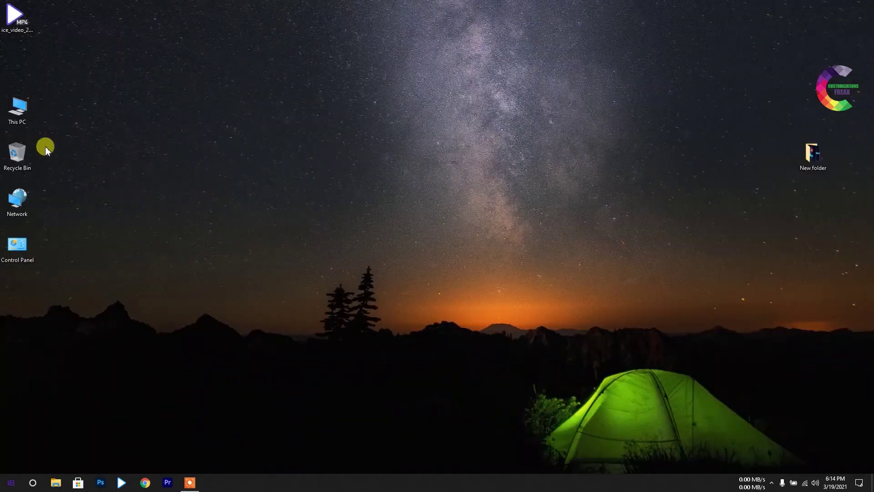
- Set the cyberpunk-Cyberpunk-2077-2077-4k-1964981-wallhere image from New folder as the desktop background and close the viewer
double_click(803, 163)
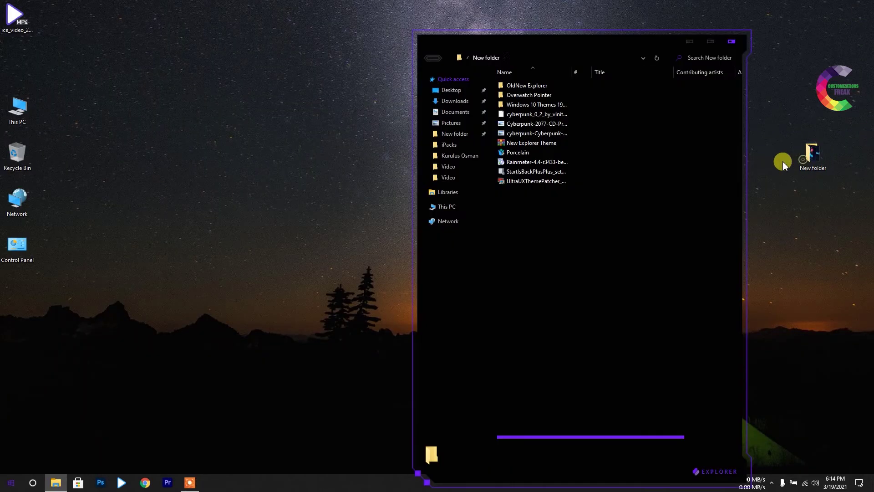
double_click(525, 124)
key(Right)
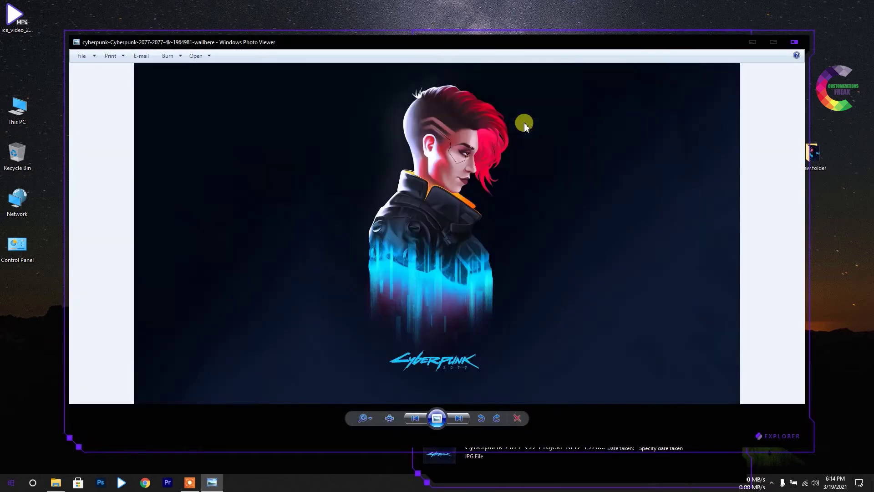
right_click(448, 139)
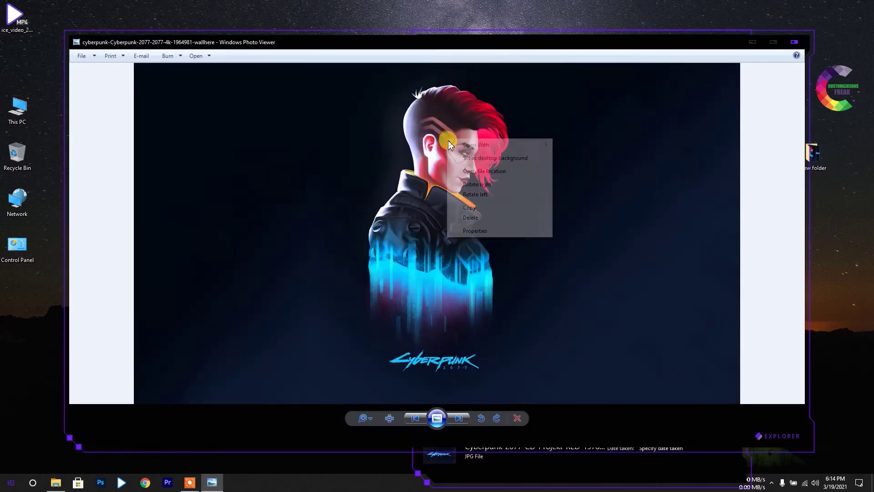
click(489, 160)
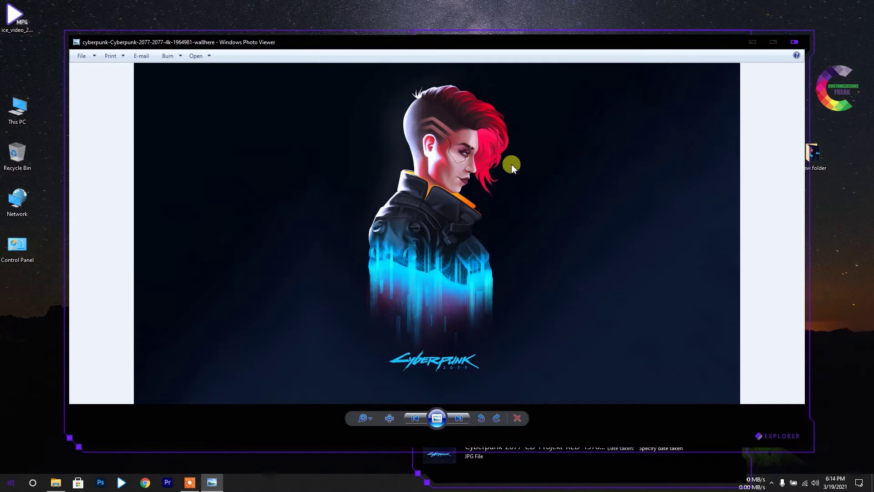
click(799, 43)
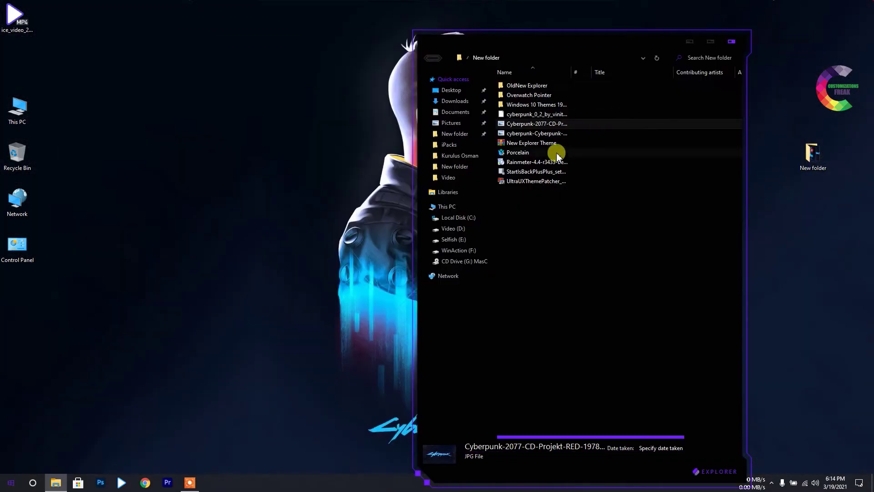
- Install StartIsBack++ for everyone in C:\Program Files (x86)\StartIsBack using the setup file in New folder
double_click(538, 173)
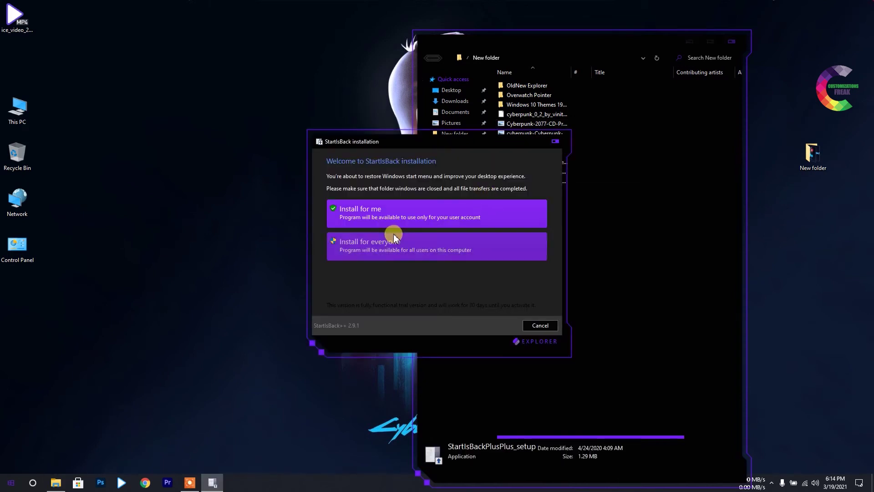
click(386, 240)
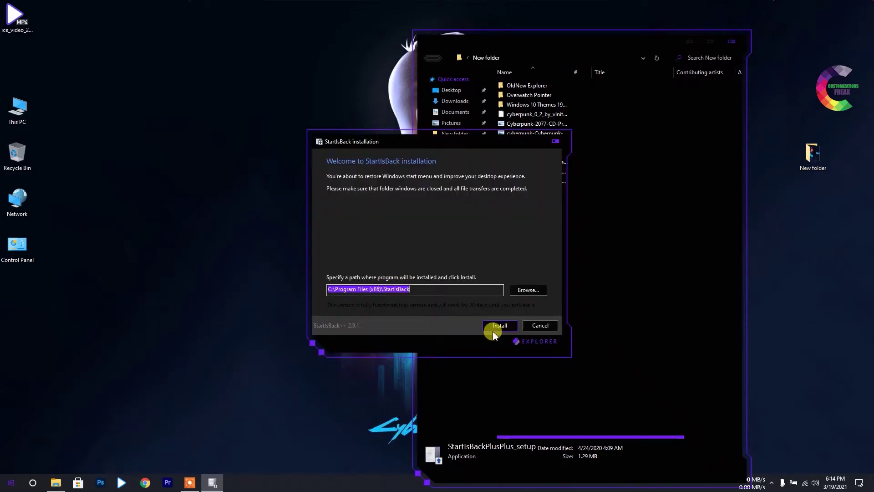
click(498, 326)
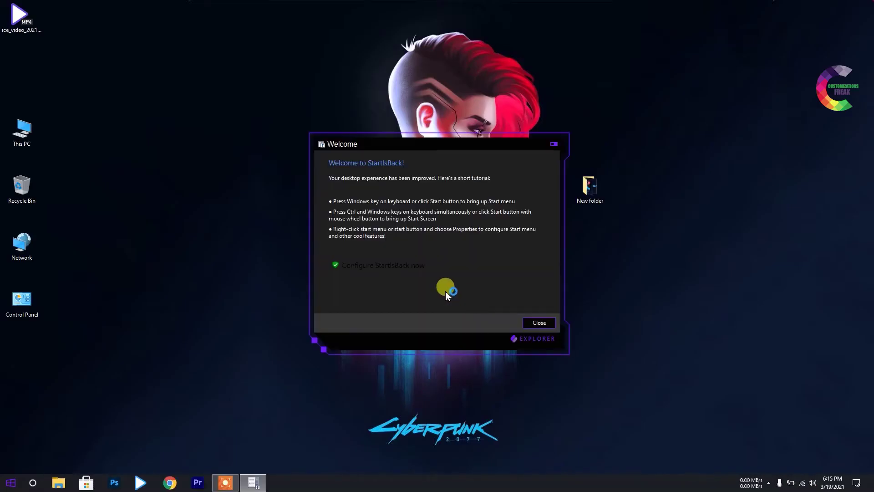
- Open the StartIsBack configuration and apply the Explorer Purple visual style with the Windows 10 Start button
click(391, 268)
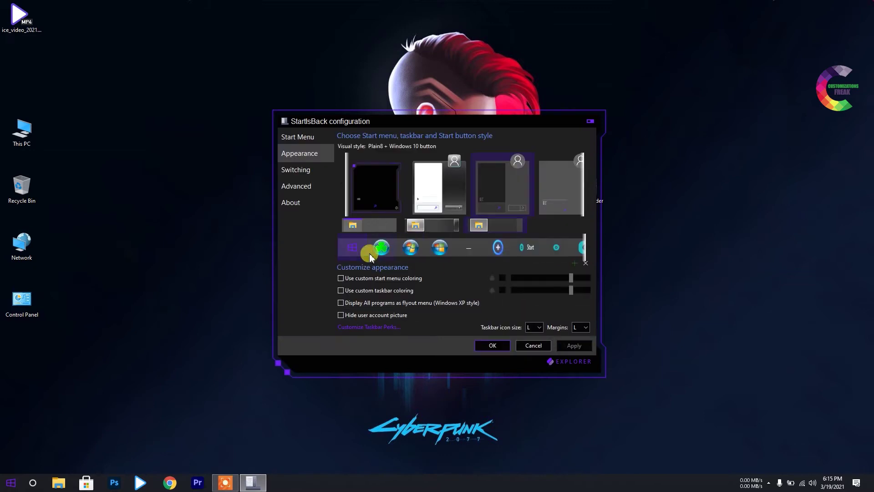
drag(399, 127, 317, 108)
click(304, 153)
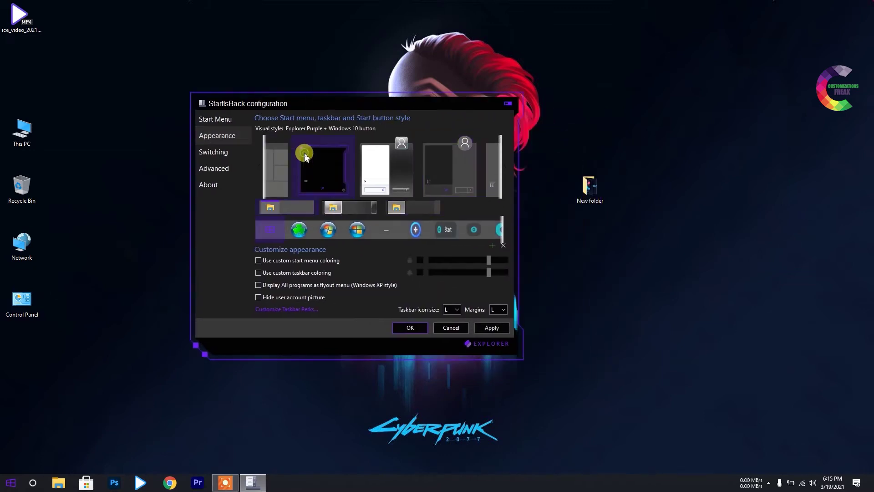
click(441, 233)
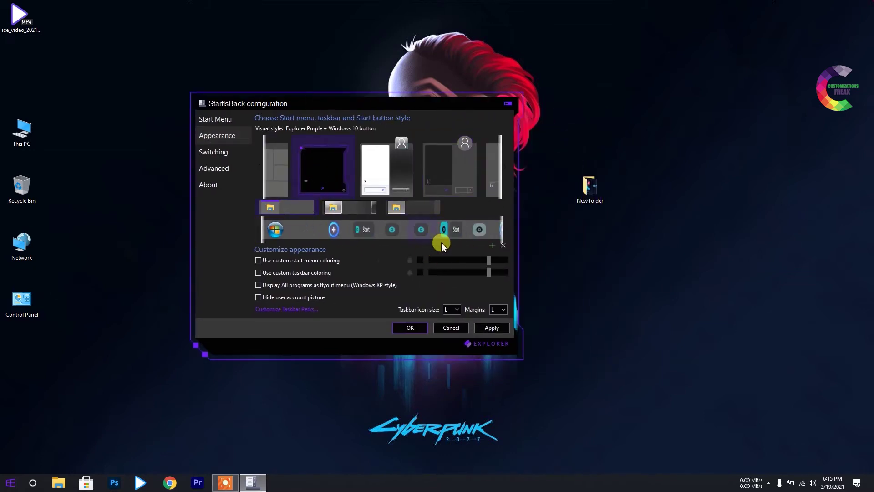
click(270, 230)
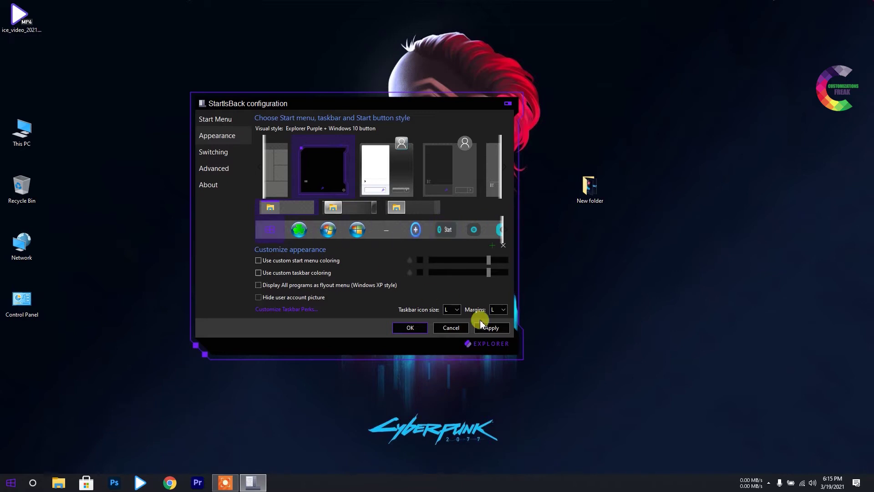
click(491, 328)
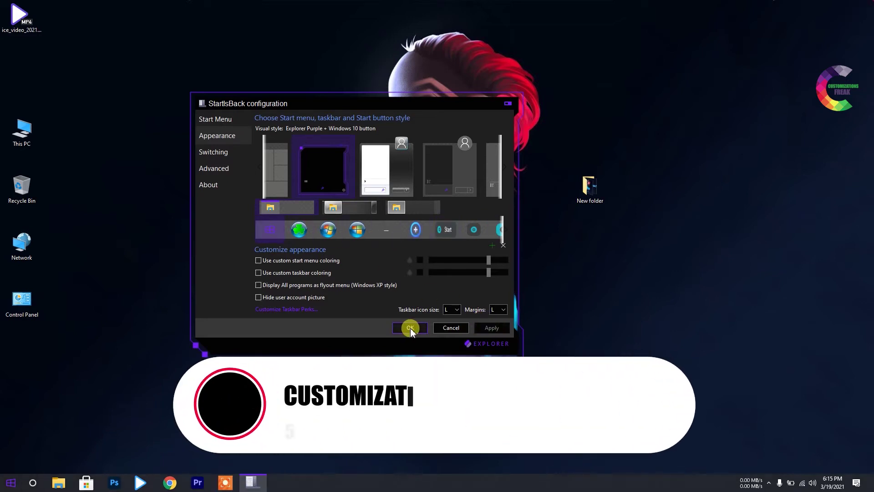
- Set both the taskbar icon size and margins to M in StartIsBack, confirm, and check the Start menu
click(451, 310)
click(447, 325)
click(487, 328)
click(498, 310)
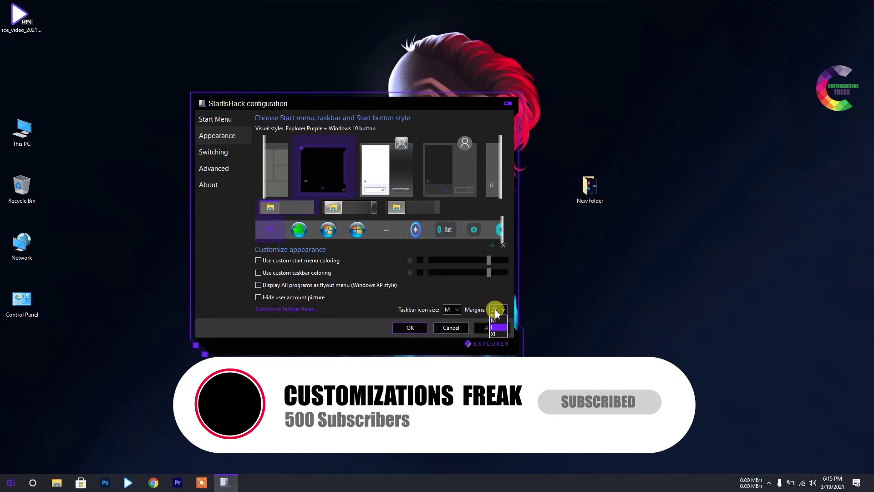
click(495, 325)
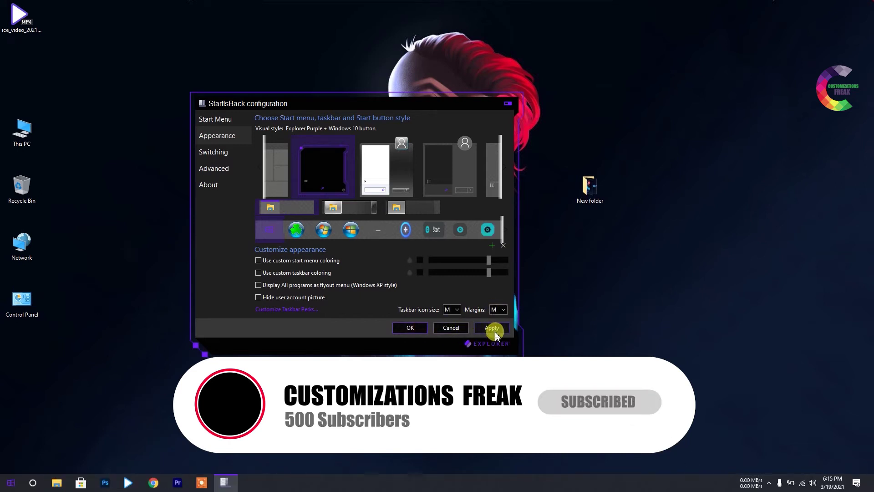
click(412, 328)
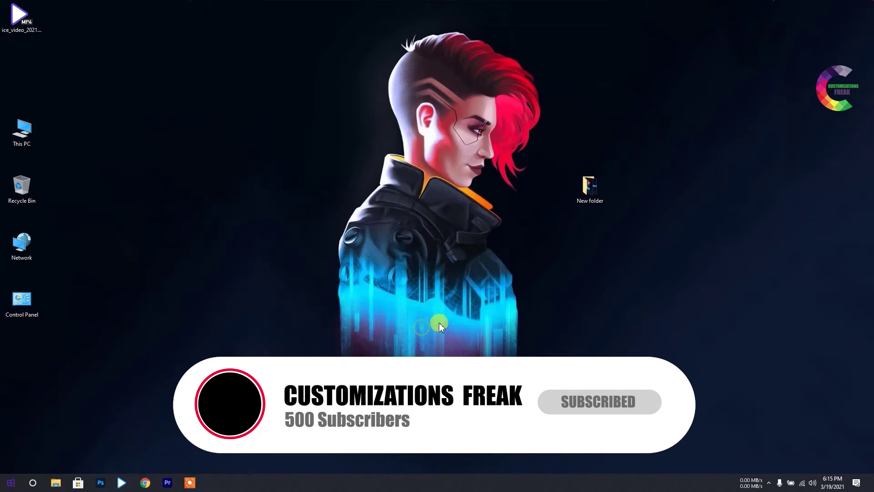
click(10, 481)
click(179, 163)
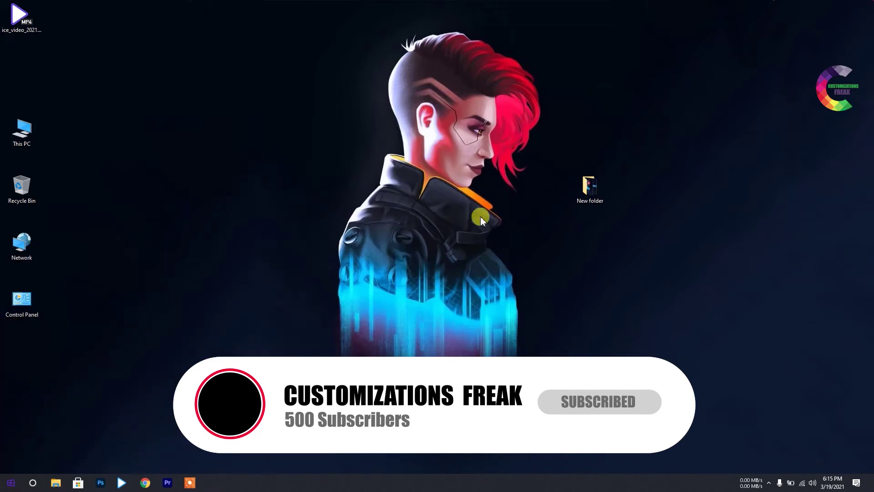
- Install Rainmeter-4.4-r3433-beta from New folder in English as a standard 64-bit installation, run it, and minimize the folder window
double_click(590, 190)
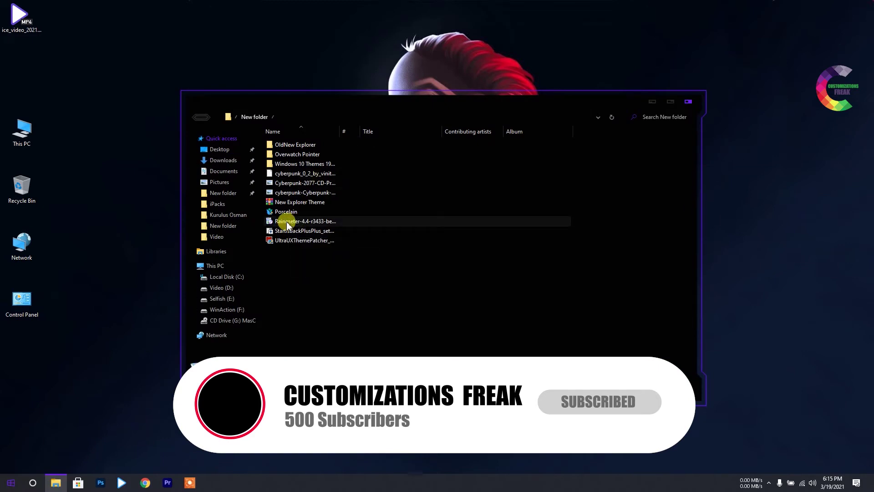
right_click(319, 223)
click(335, 237)
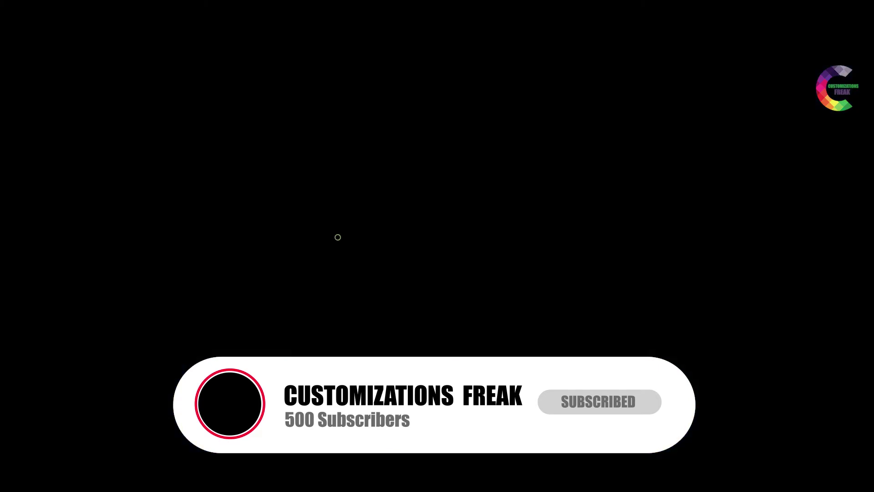
click(383, 304)
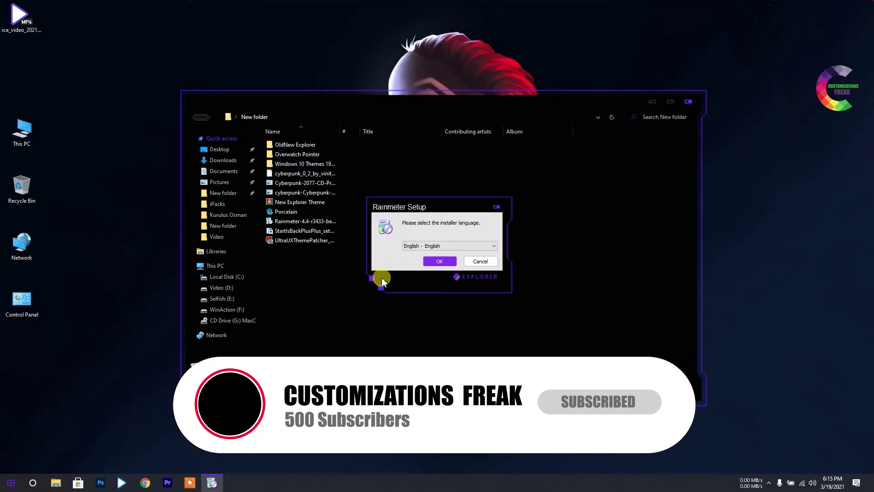
click(440, 260)
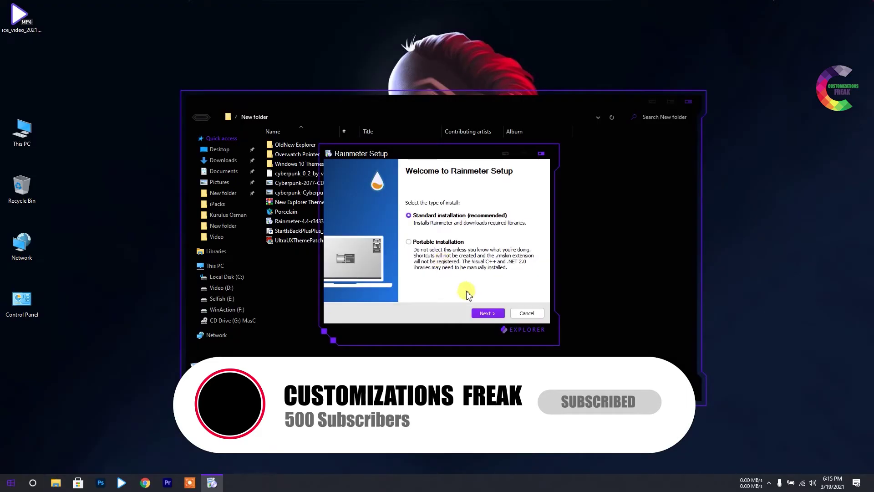
click(487, 313)
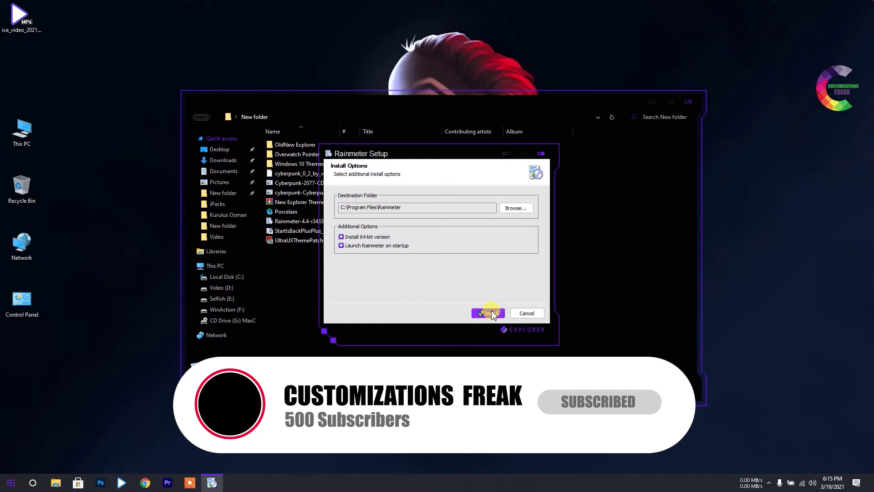
click(488, 313)
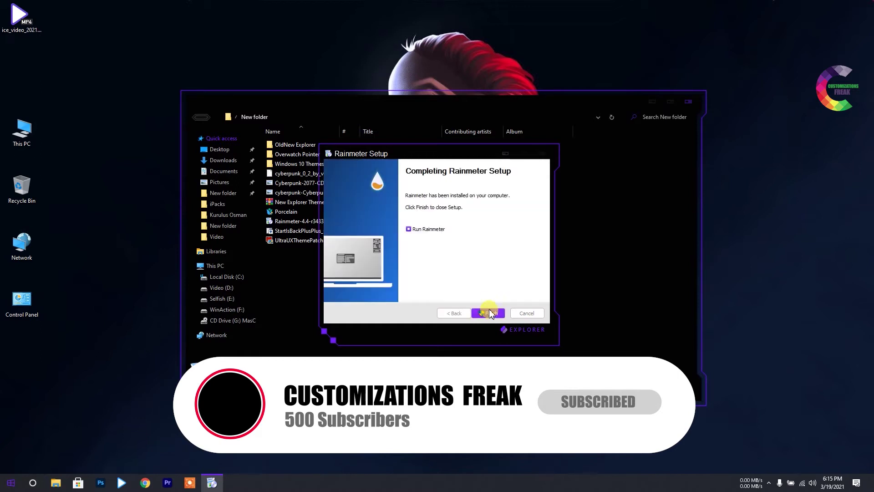
click(489, 314)
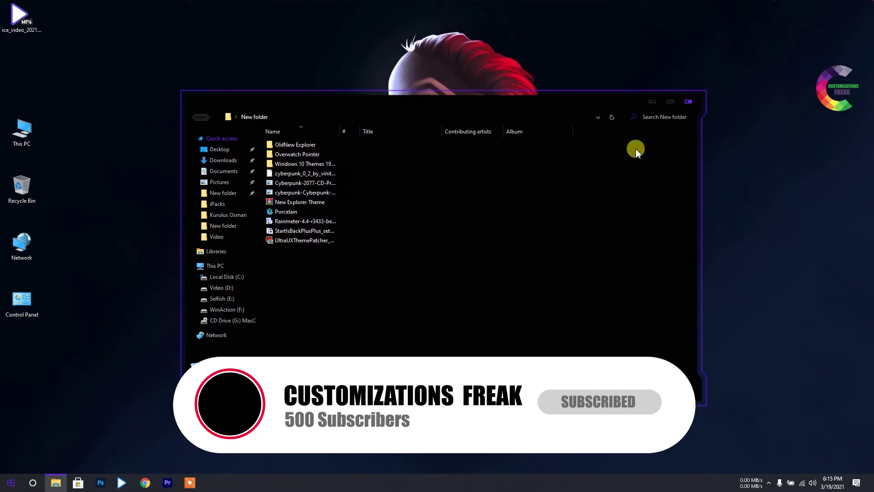
click(652, 103)
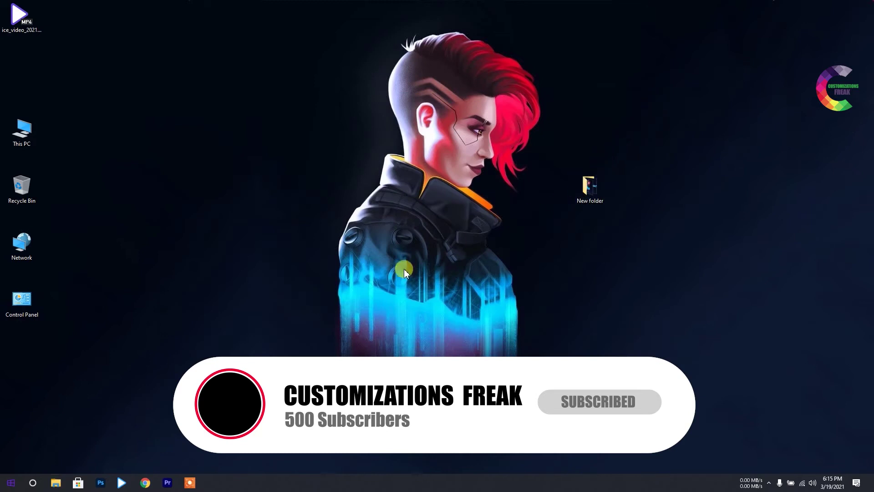
- Unload Rainmeter's default illustro skins from the desktop: Welcome, System, Clock and Disk
right_click(462, 226)
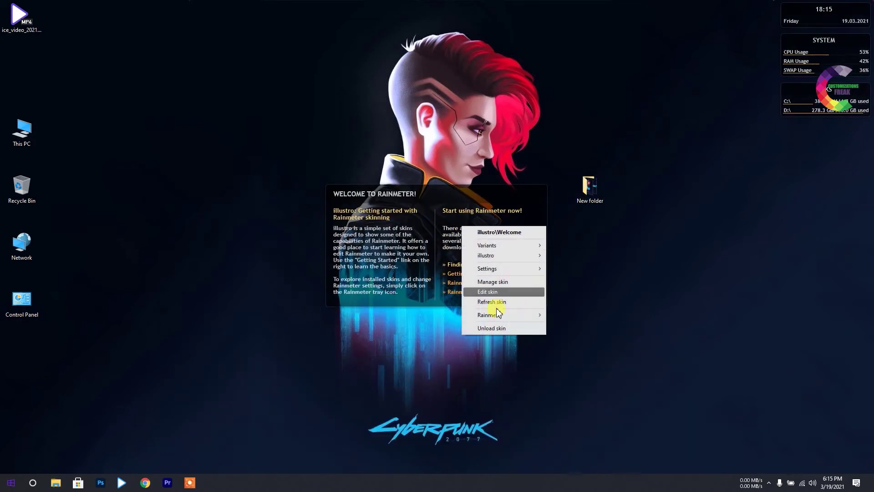
click(493, 329)
right_click(868, 52)
click(806, 158)
right_click(816, 27)
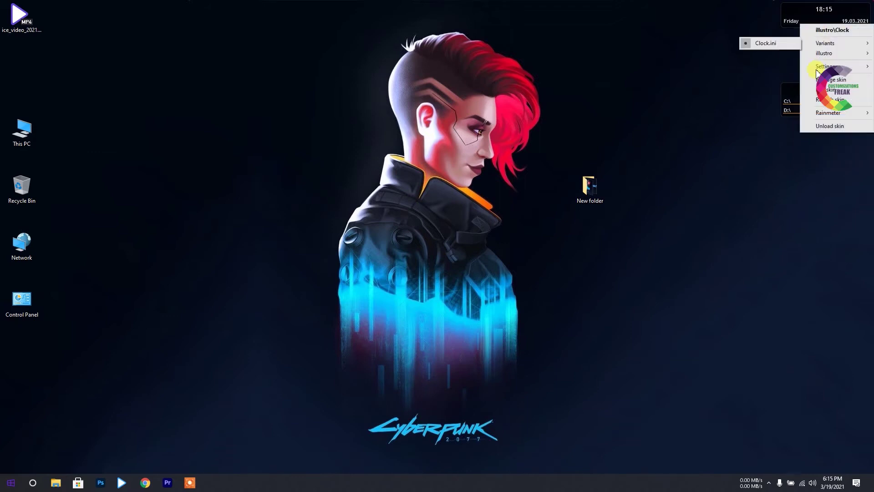
click(820, 126)
right_click(803, 98)
click(825, 200)
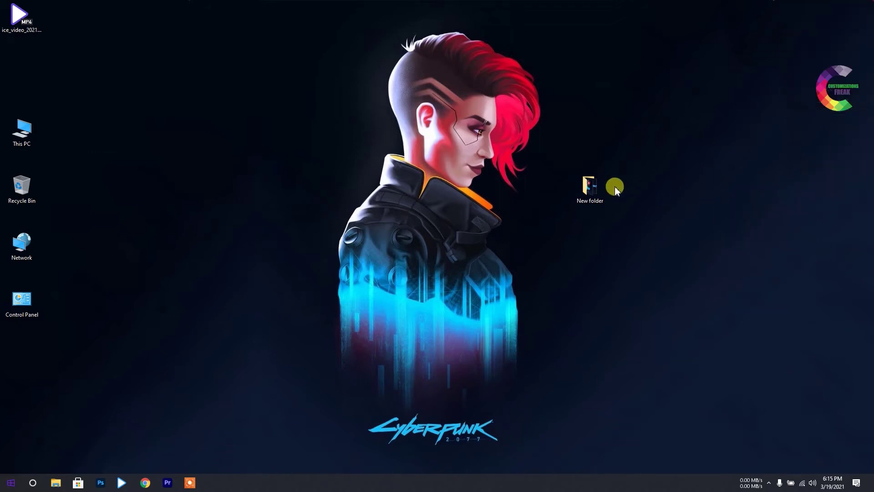
- Install the cyberpunk 0.2 skin package from New folder with SkinInstaller, loading its included skins, and minimize the folder
double_click(587, 189)
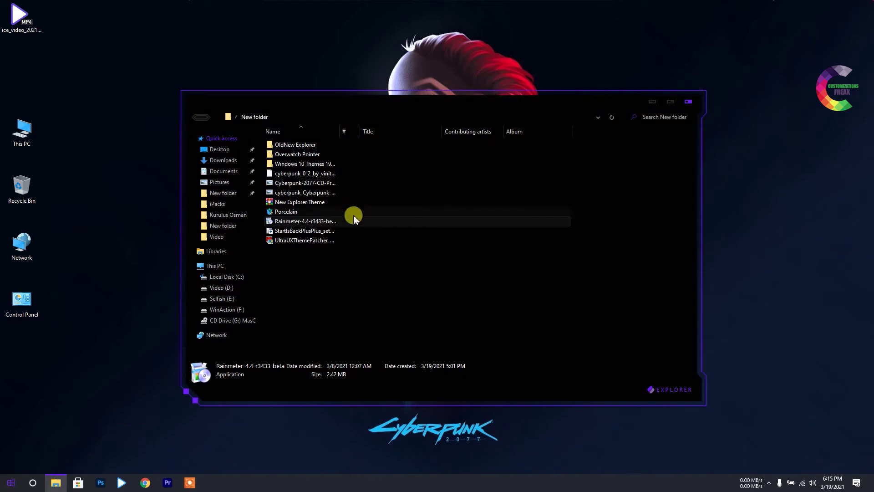
click(286, 174)
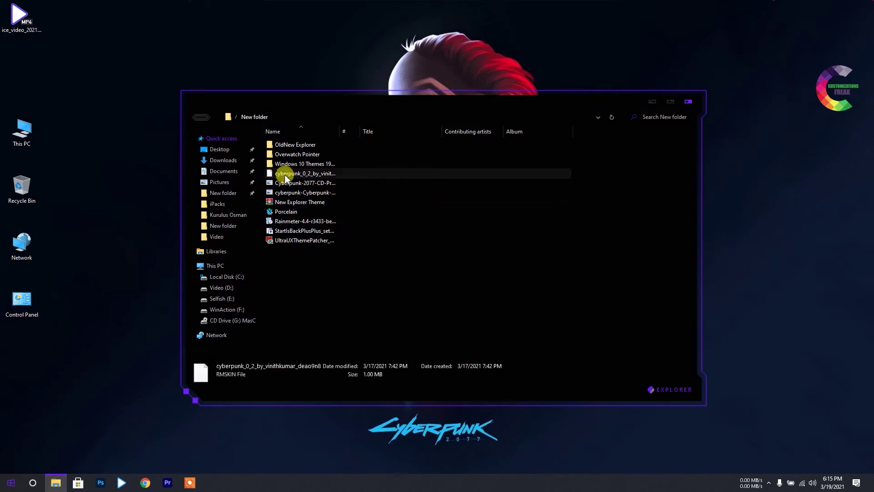
right_click(285, 174)
mouse_move(325, 223)
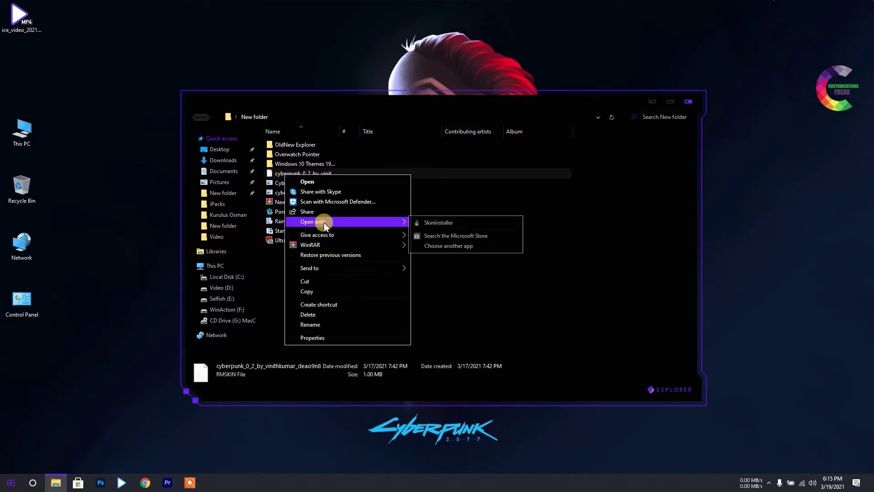
click(435, 223)
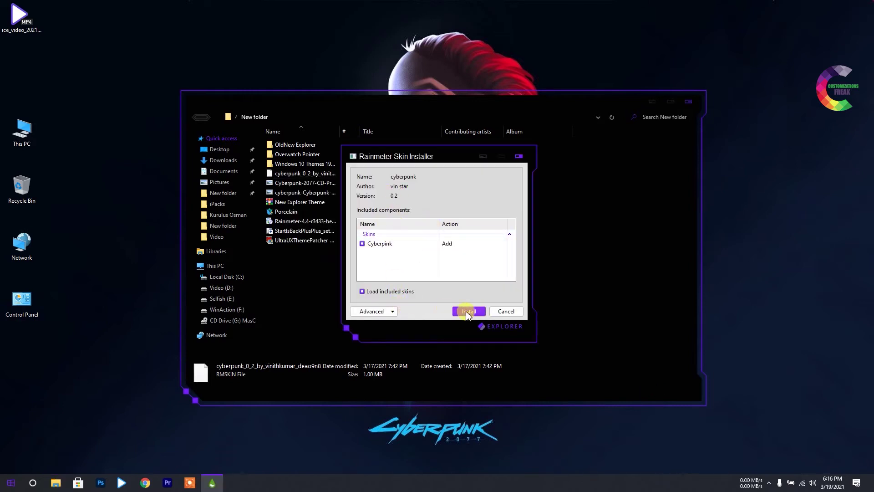
click(467, 311)
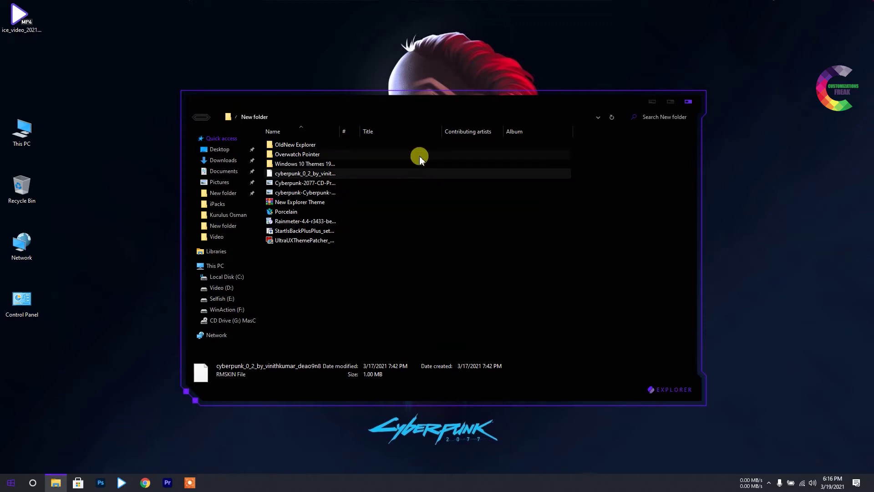
click(651, 104)
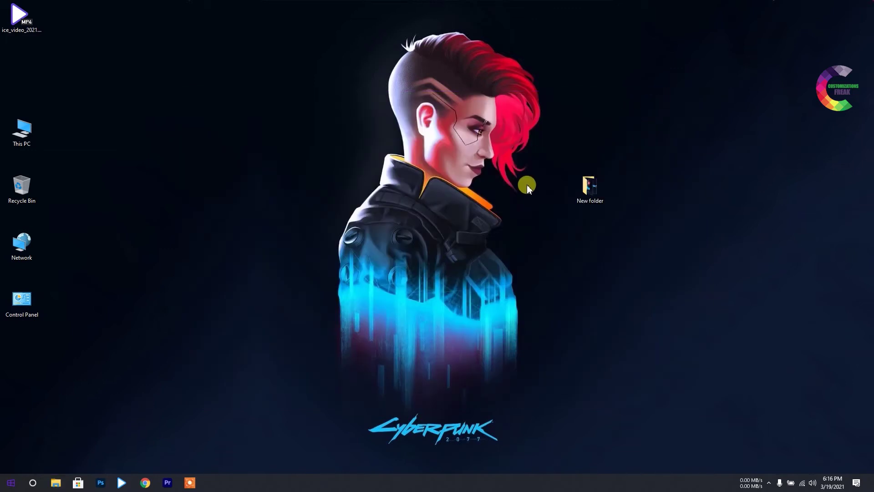
- Open Manage Rainmeter, examine the installed skins including the illustro folder, and minimize the window
click(778, 464)
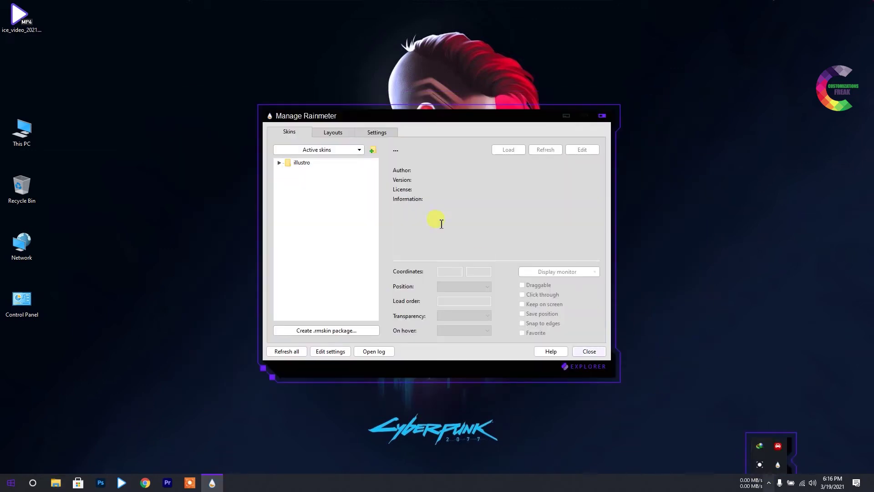
click(280, 163)
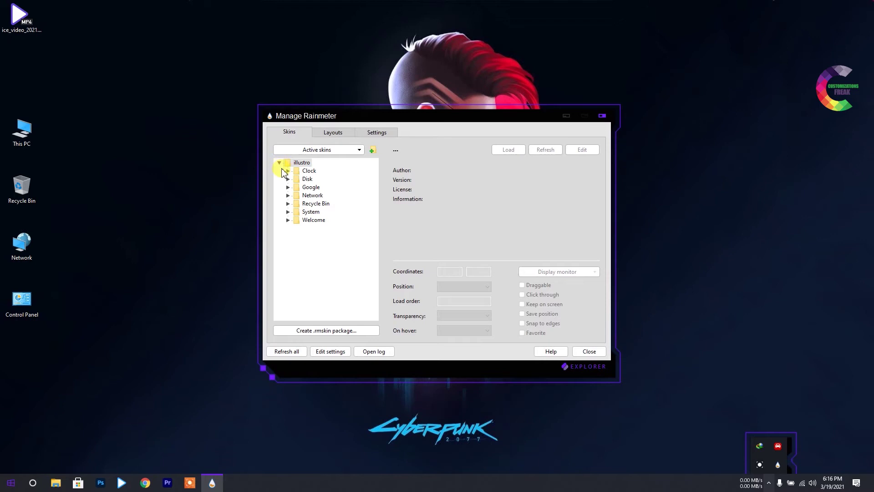
click(279, 163)
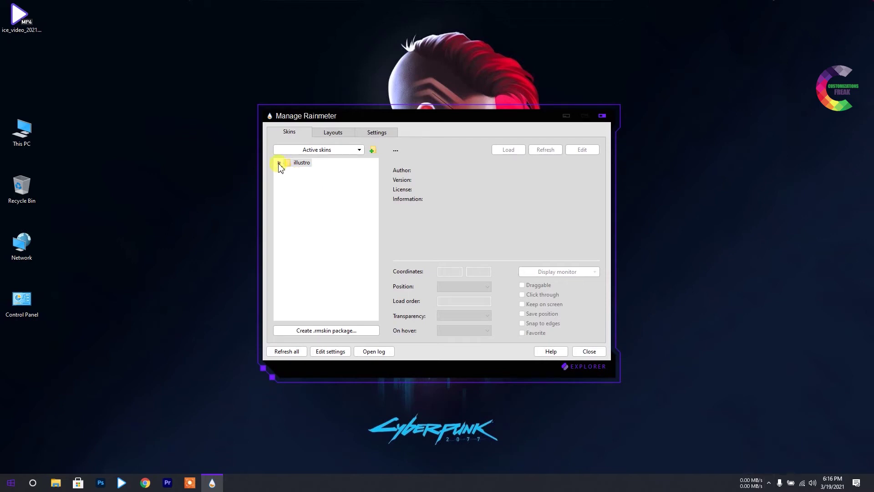
click(566, 116)
- Make SkinInstaller the default app for .rmskin files and reinstall the cyberpunk 0.2 skin package with its included skins loaded
double_click(578, 186)
double_click(313, 174)
click(387, 160)
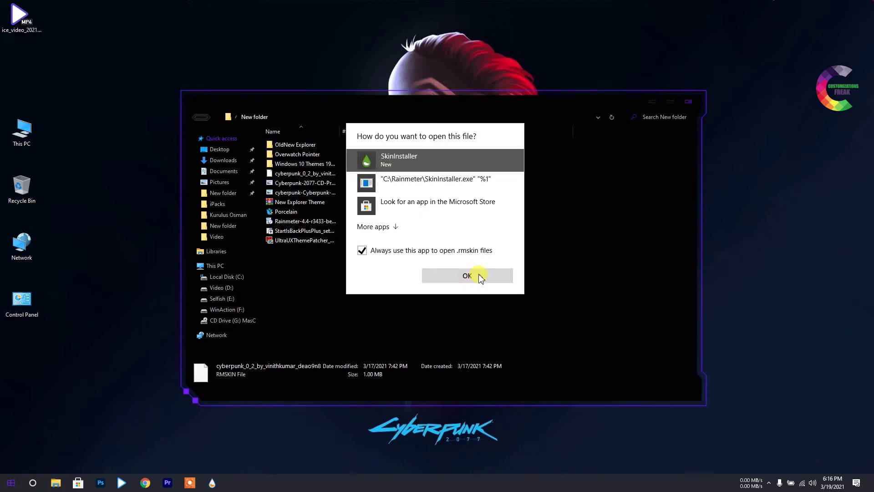
click(479, 277)
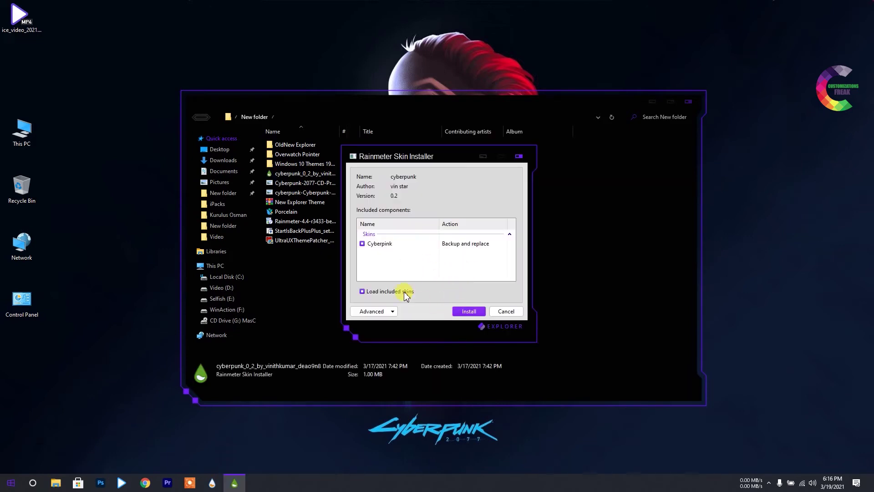
click(465, 313)
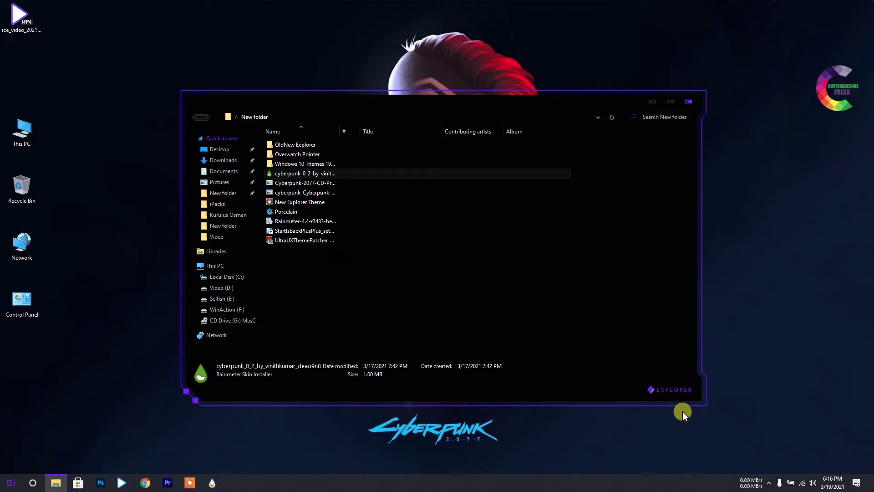
- Check the active skins list in Manage Rainmeter, close its window, and exit Rainmeter
click(647, 106)
click(769, 482)
click(777, 464)
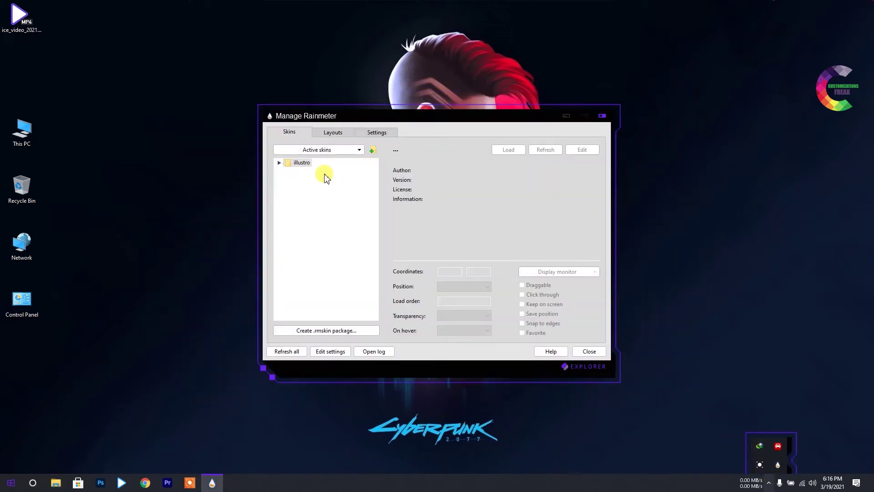
click(616, 121)
right_click(778, 464)
click(798, 457)
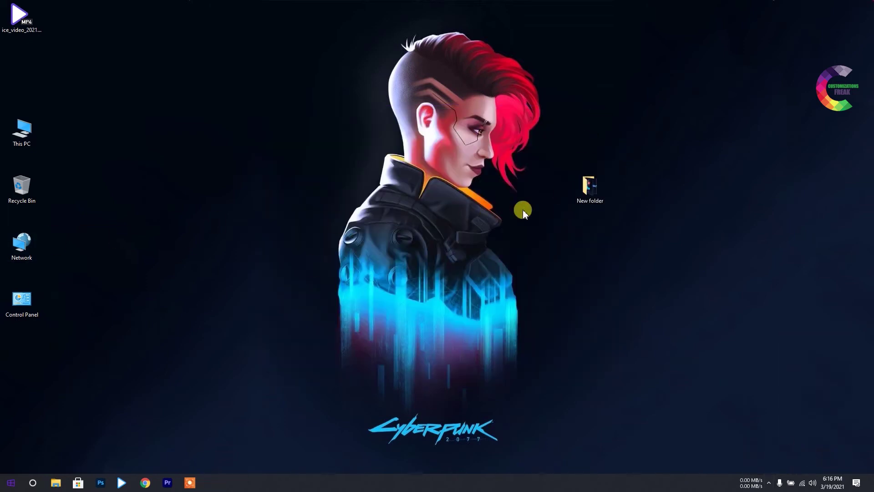
- Install the cursor scheme from the Overwatch Pointer folder inside New folder, apply it in Mouse Properties, and return to New folder
double_click(574, 195)
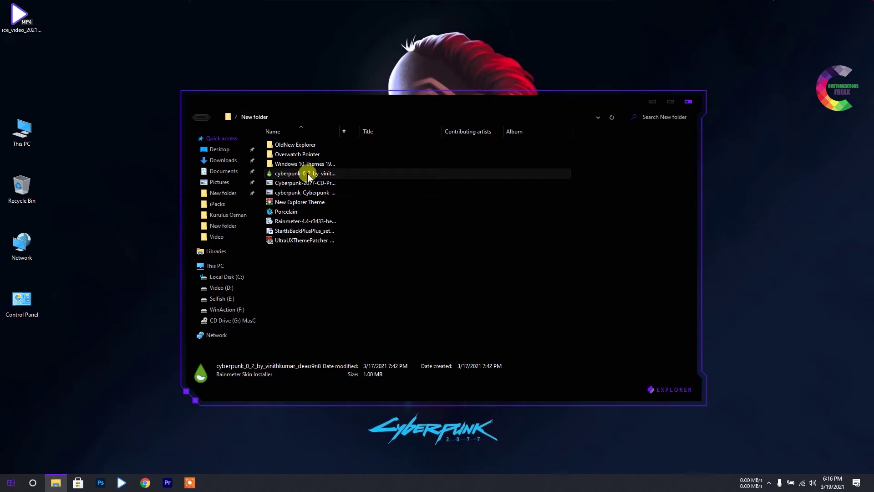
double_click(302, 154)
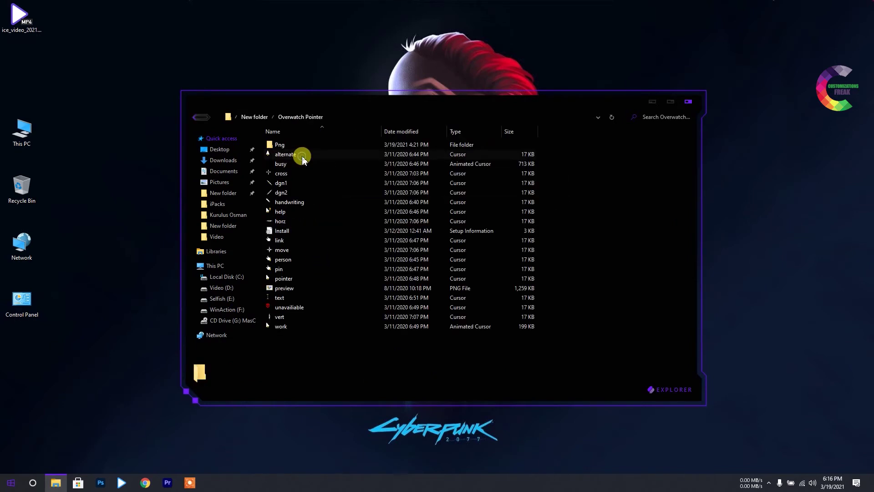
click(284, 231)
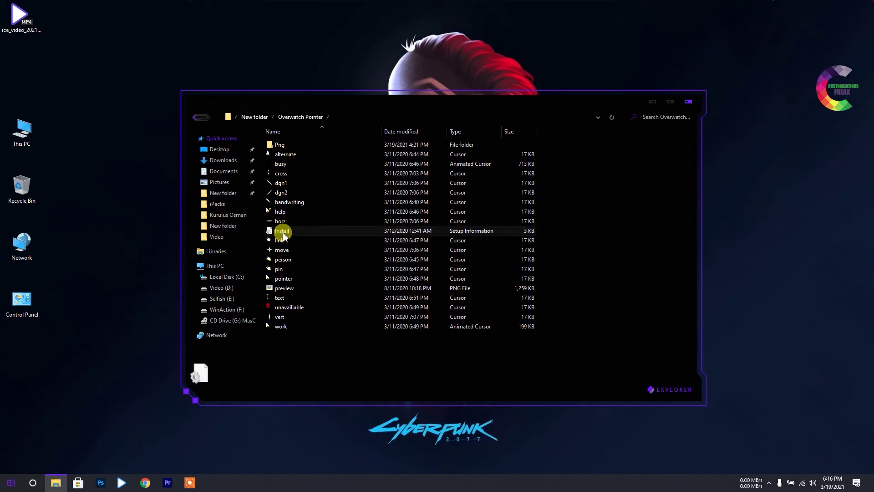
right_click(301, 230)
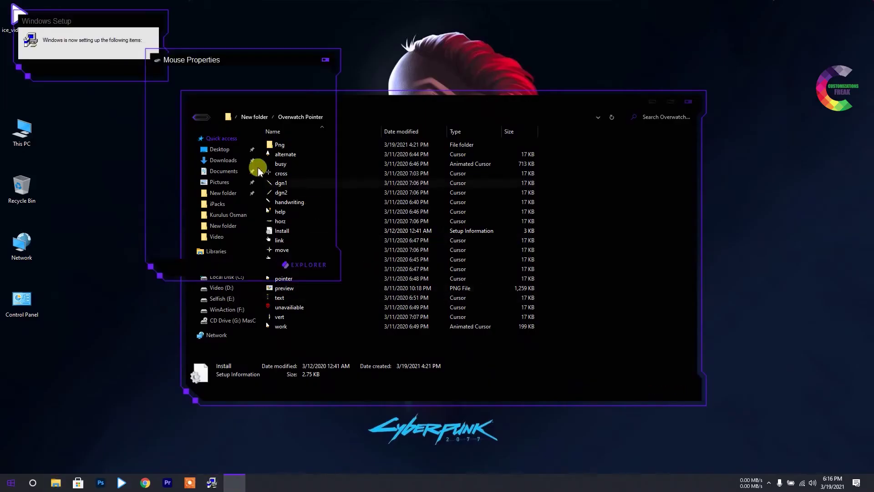
click(237, 249)
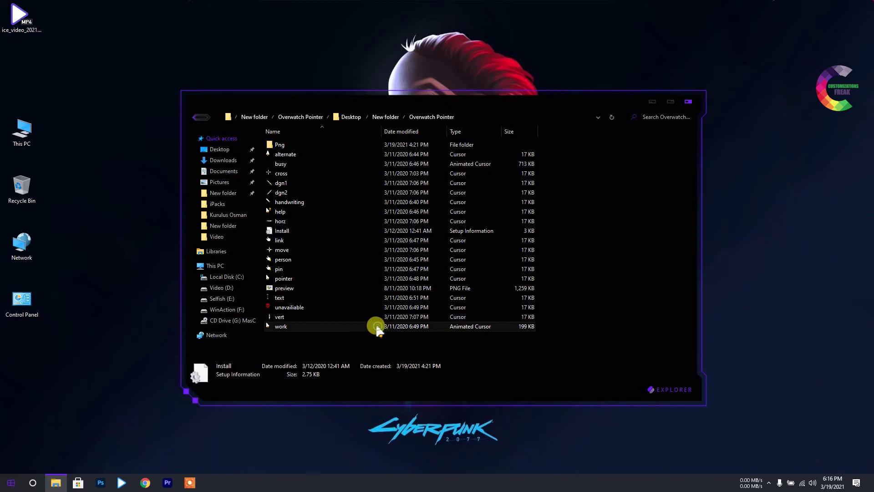
key(BackSpace)
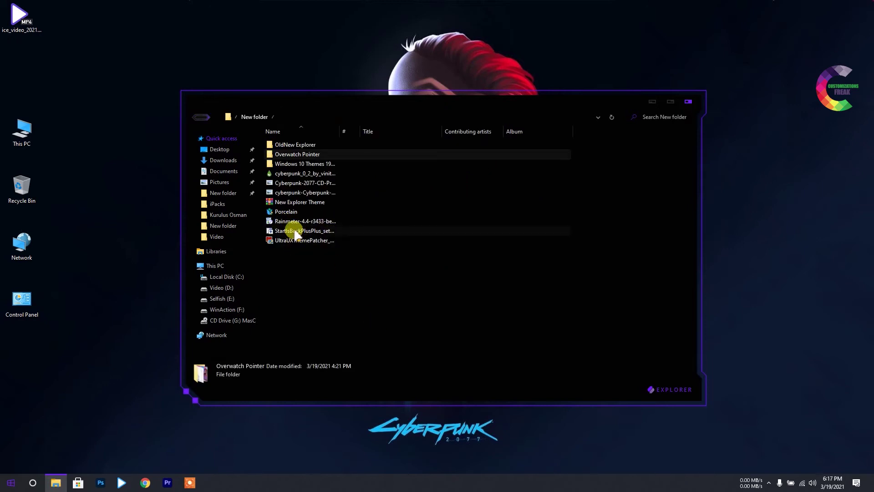
- Reinstall the cyberpunk 0.2 skin package with its included skins loaded, and move the clock skin beside the wallpaper figure's head
double_click(292, 174)
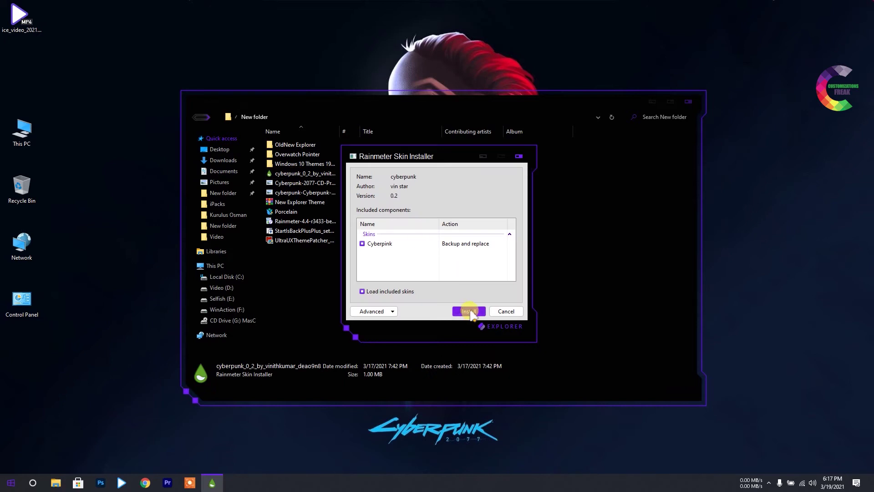
click(469, 311)
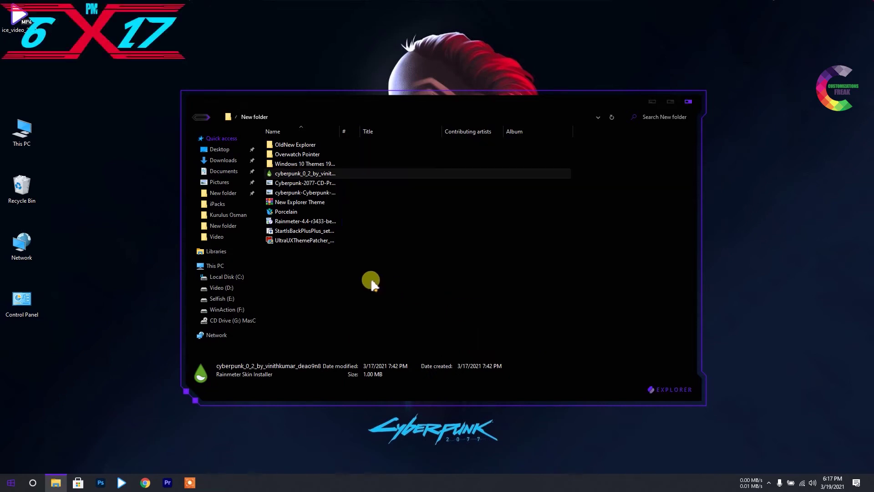
click(655, 102)
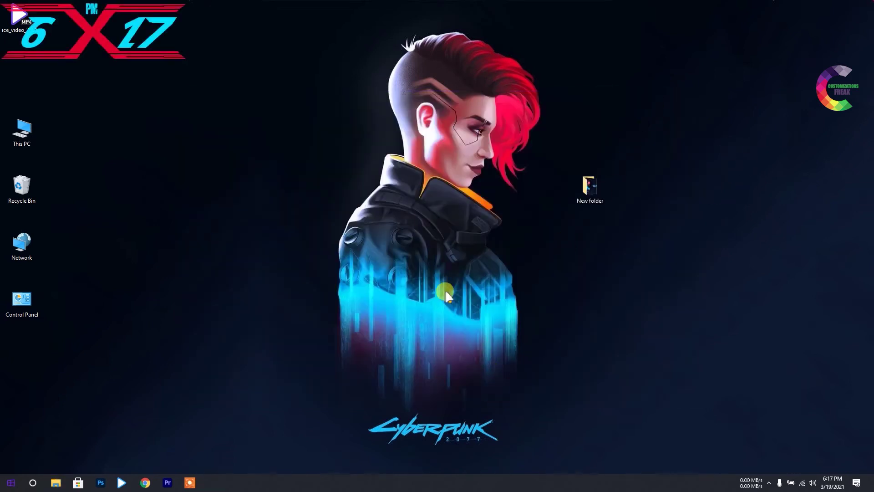
drag(123, 35, 326, 70)
- Load Google Search.ini from the Cyberpink skins in Manage Rainmeter and place the search bar just below the clock
click(769, 483)
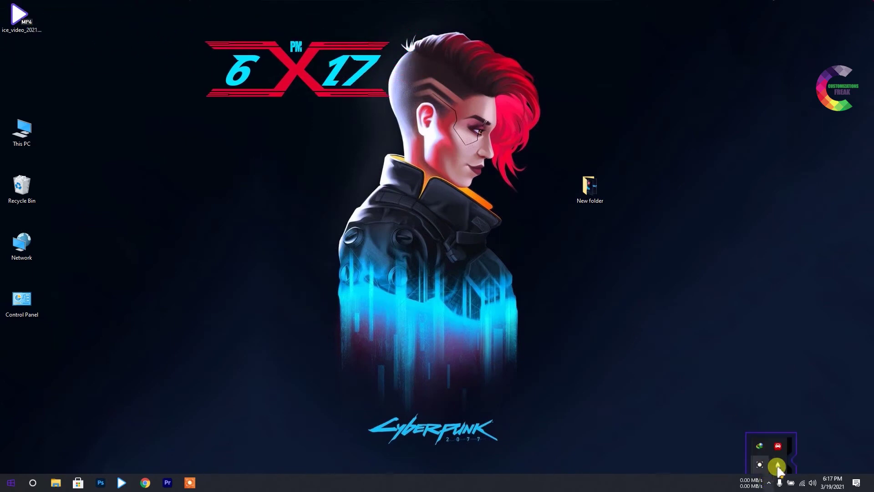
click(777, 465)
double_click(306, 164)
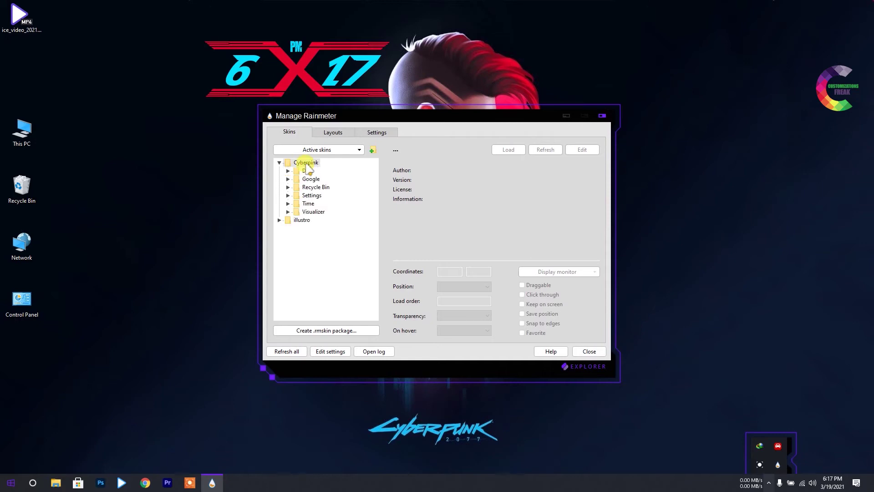
double_click(314, 187)
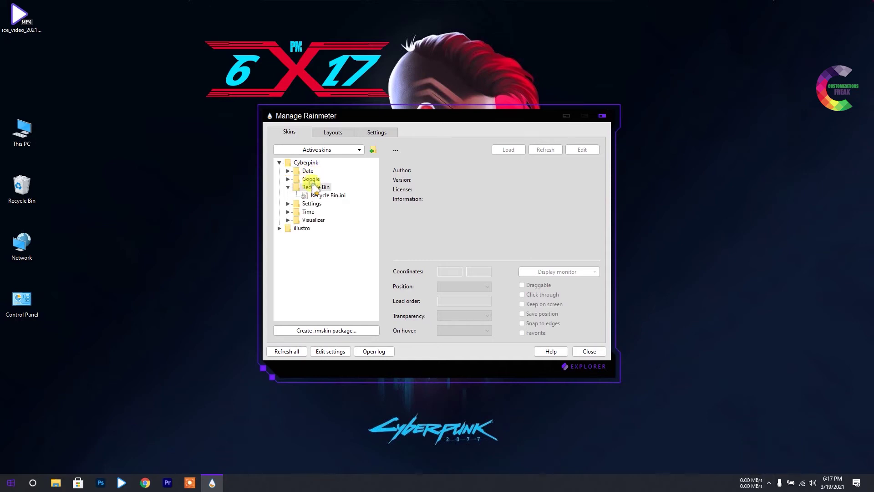
double_click(311, 178)
click(332, 187)
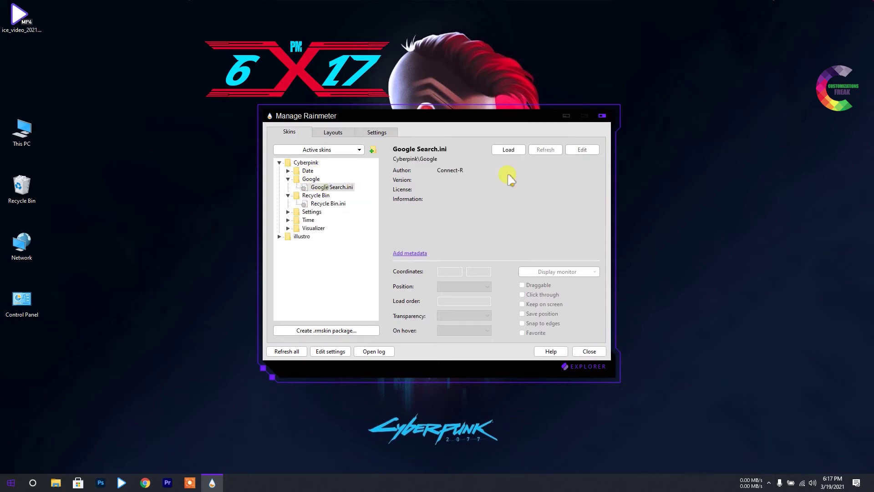
click(500, 150)
drag(68, 14, 172, 117)
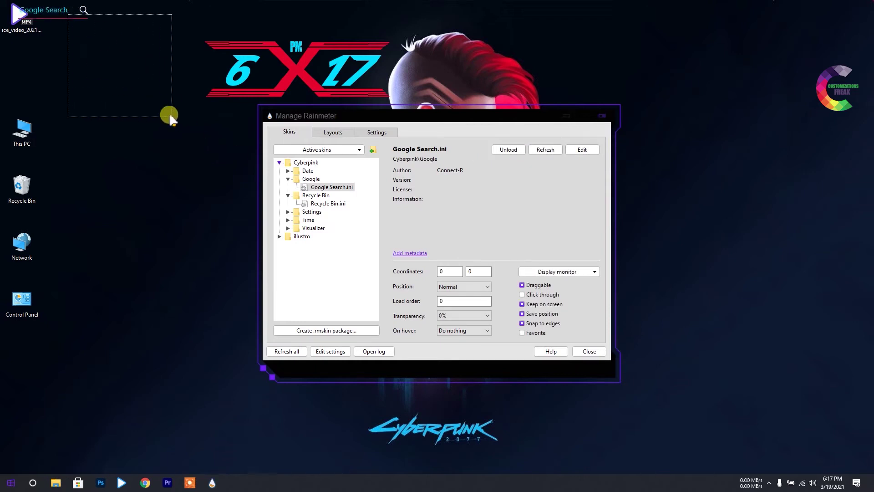
drag(68, 10, 226, 119)
- Load the Cyberpink skins Visualizer.ini and Date.ini, and close Manage Rainmeter
double_click(314, 220)
click(320, 227)
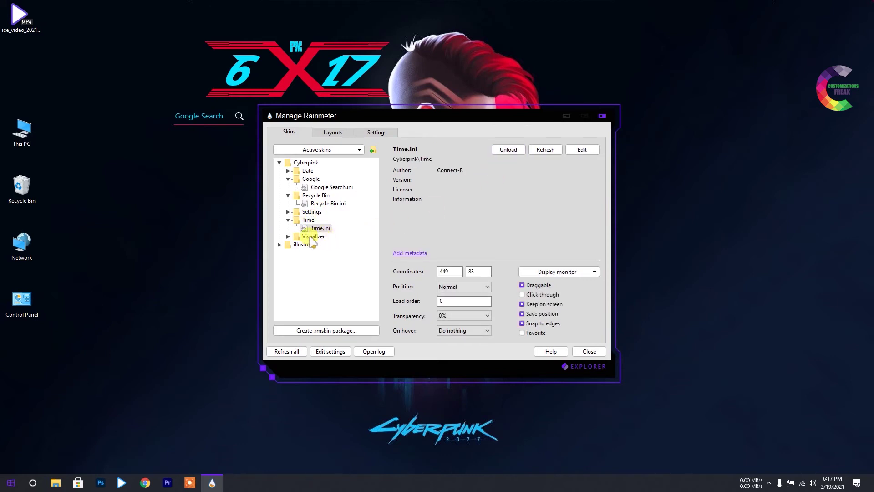
double_click(312, 236)
click(326, 244)
click(508, 149)
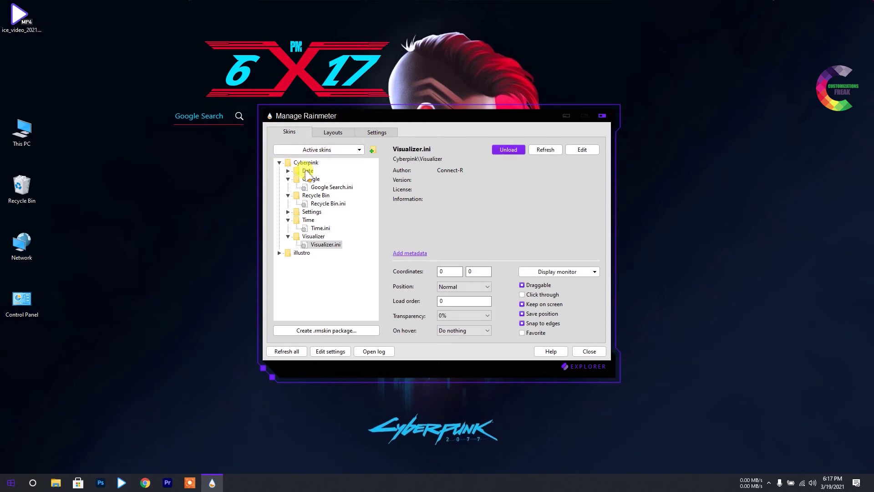
double_click(307, 171)
click(320, 179)
click(508, 150)
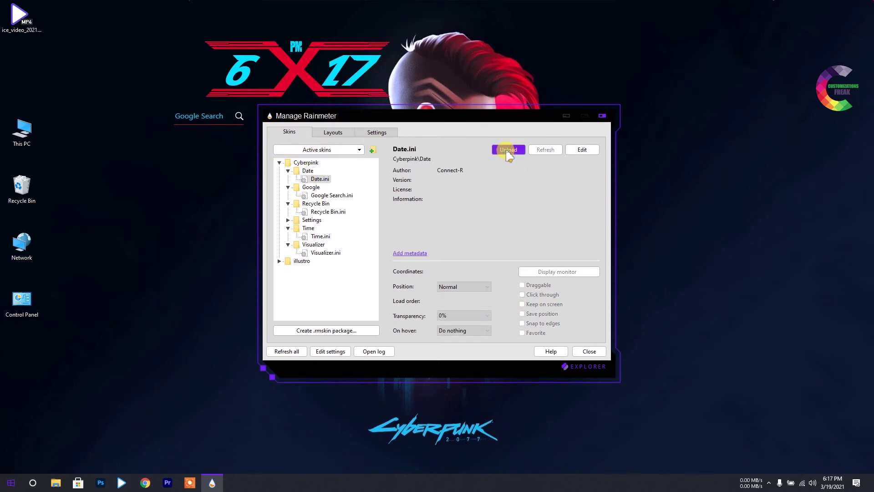
click(605, 352)
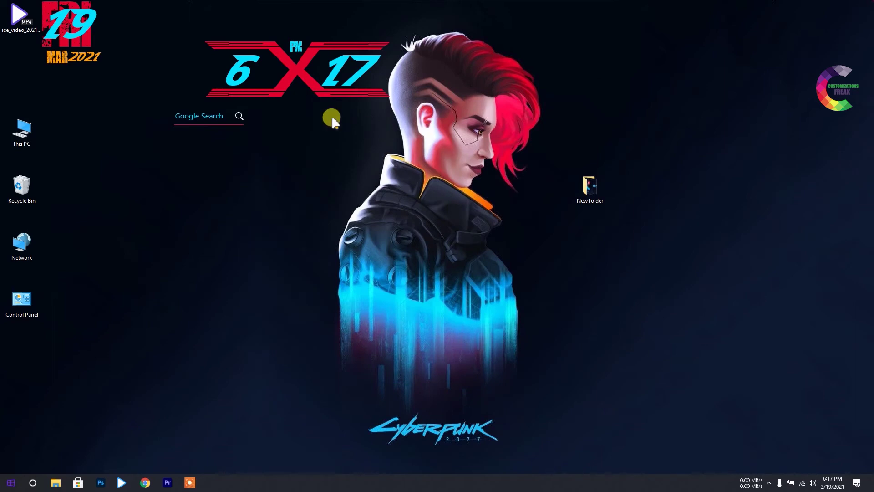
- Arrange the clock with Google Search under its right end, the date beside the Cyberpunk logo, and New folder in the desktop's upper-right corner
drag(297, 75, 283, 77)
drag(211, 121, 333, 112)
drag(109, 19, 280, 278)
drag(332, 305, 594, 373)
drag(617, 188, 856, 21)
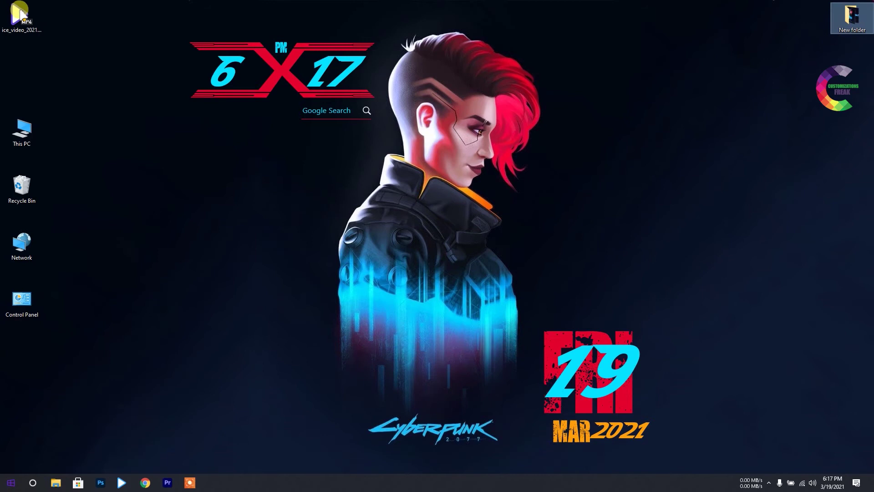
double_click(852, 17)
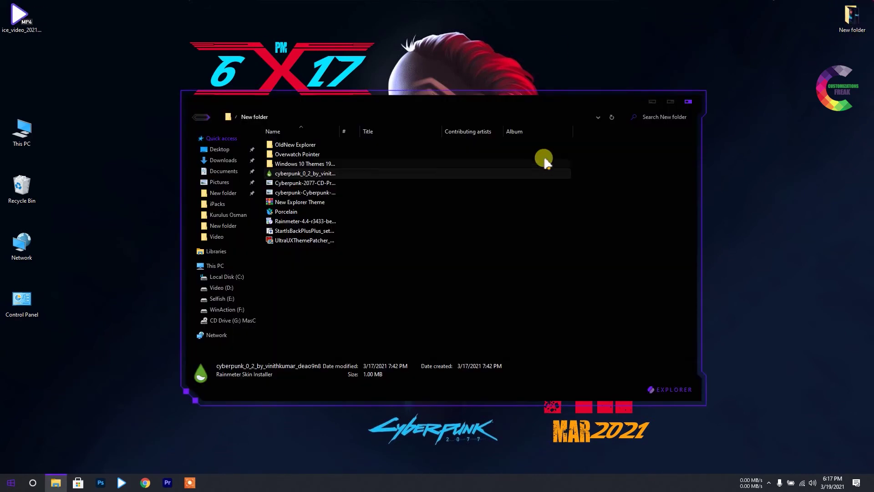
click(689, 104)
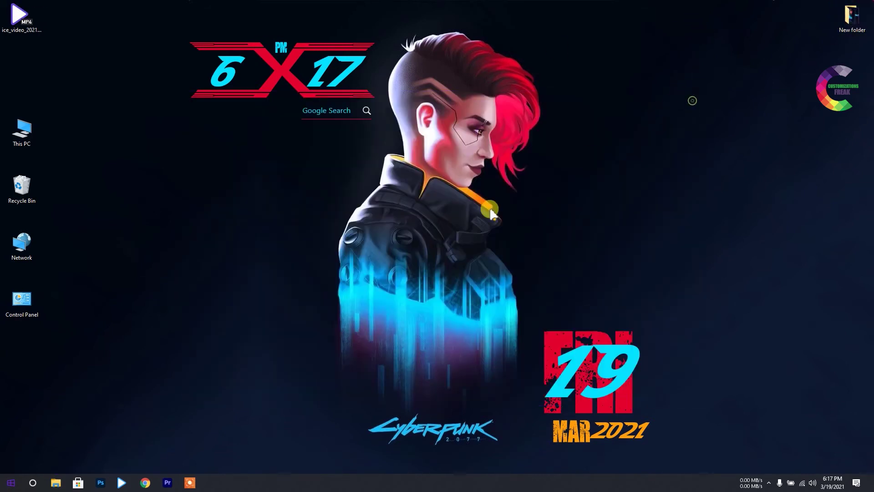
double_click(862, 21)
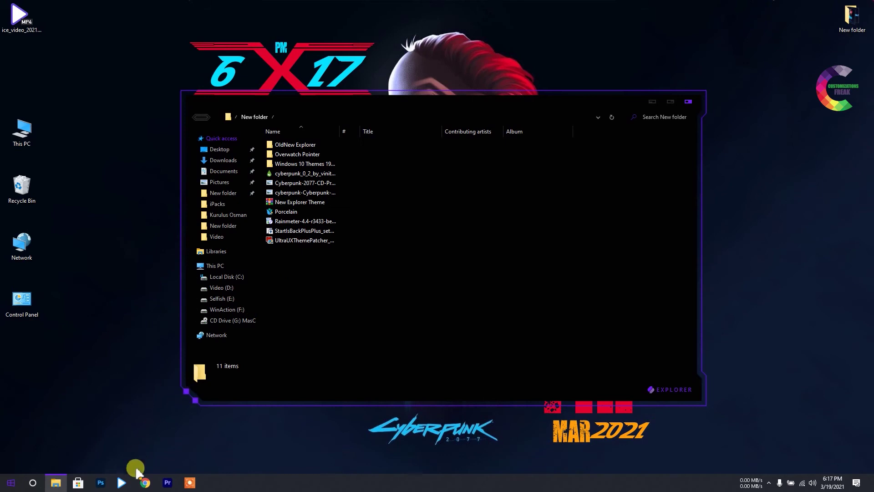
- Play BLACKPINK's How You Like That video in PotPlayer at 35% volume, and minimize the player and New folder
right_click(124, 483)
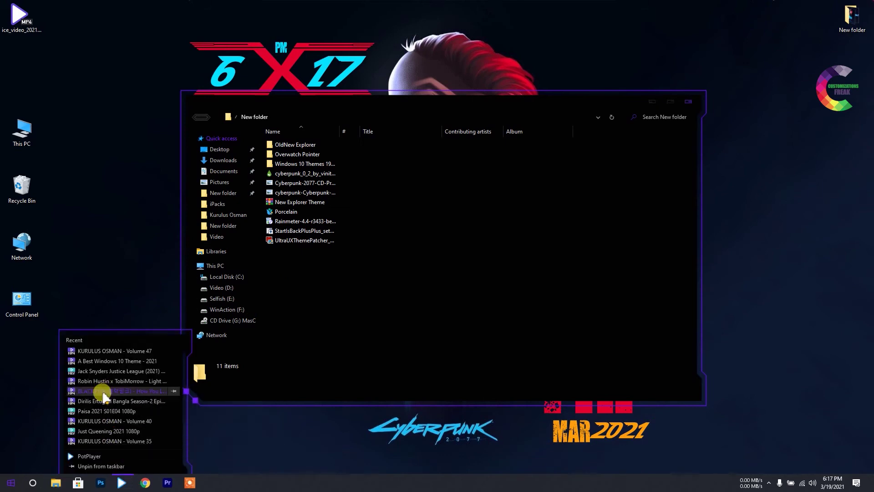
click(270, 283)
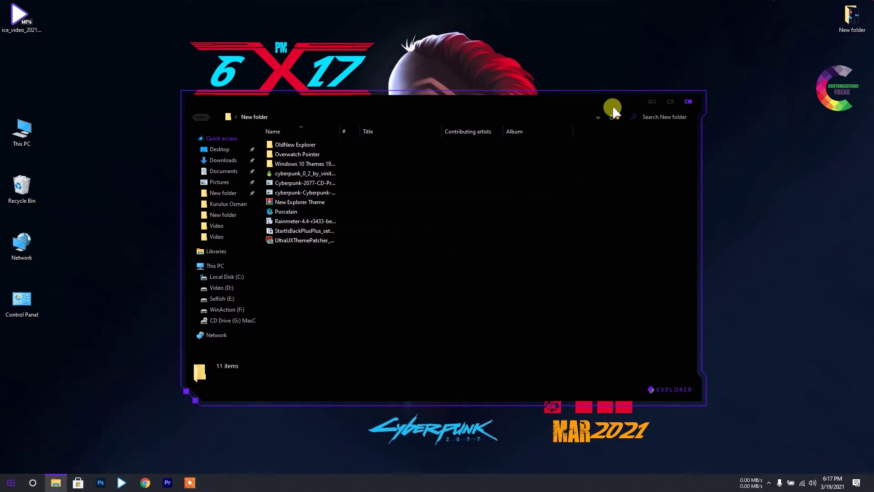
scroll(387, 246, down, 4)
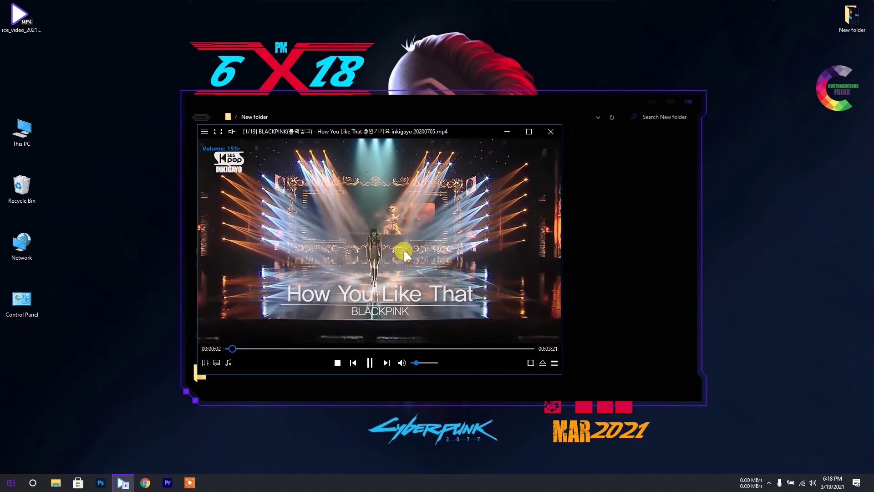
scroll(403, 249, up, 4)
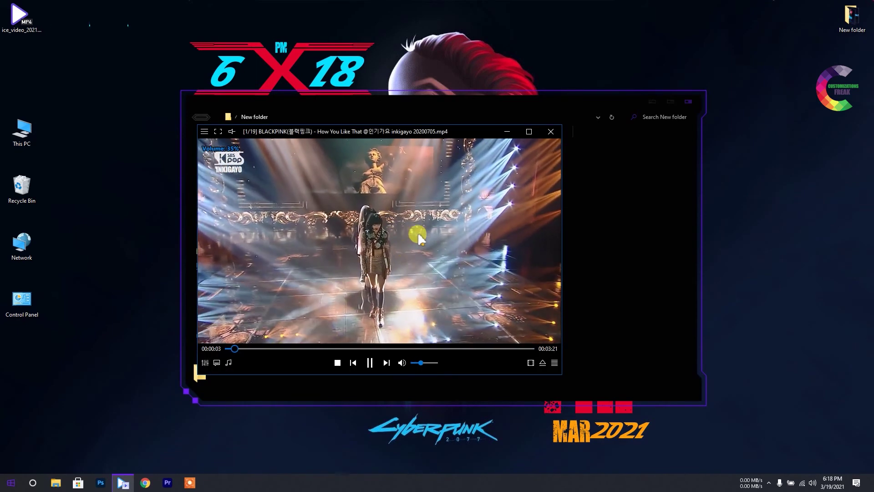
click(507, 132)
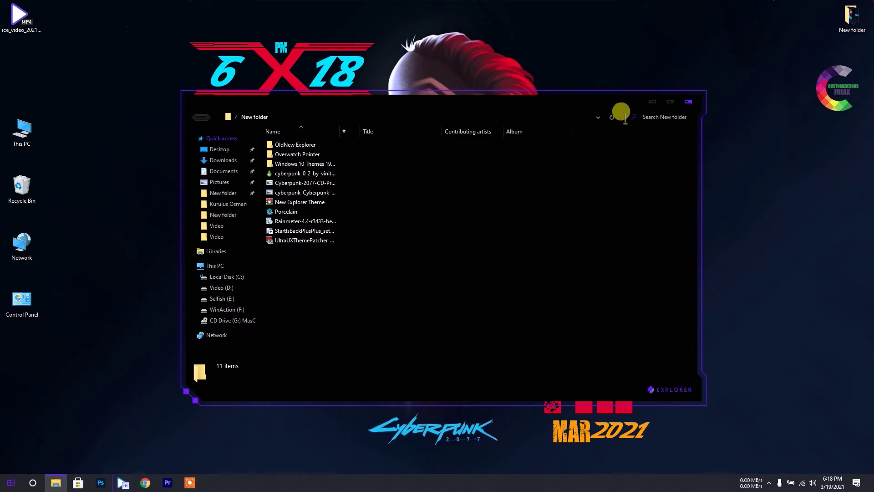
click(652, 102)
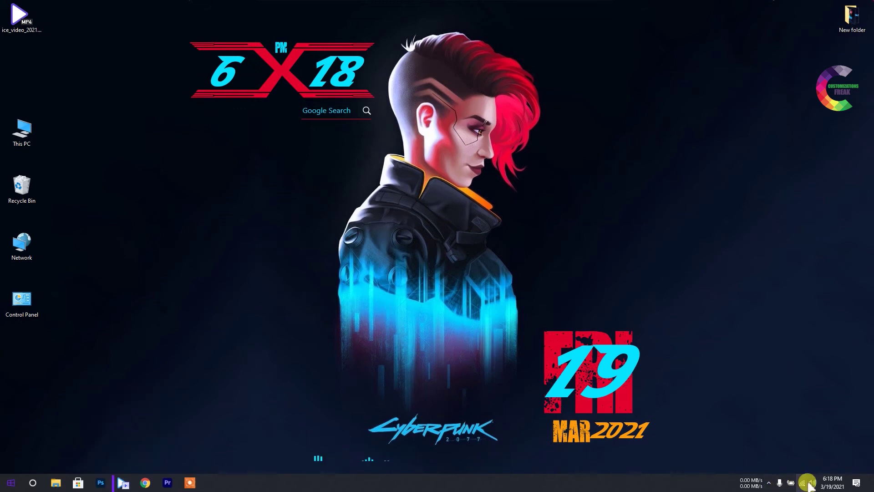
- Raise the PotPlayer volume to 100%, mute the system sound, and minimize the player to reveal the desktop visualizer
click(805, 478)
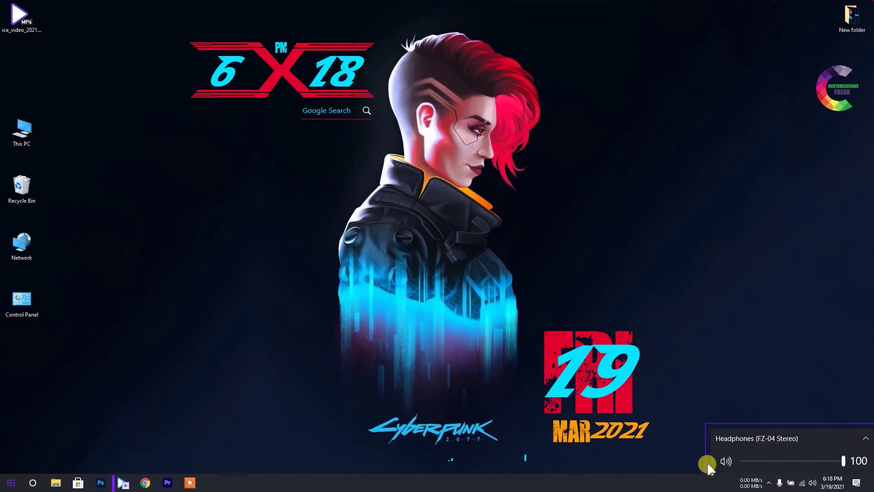
click(123, 483)
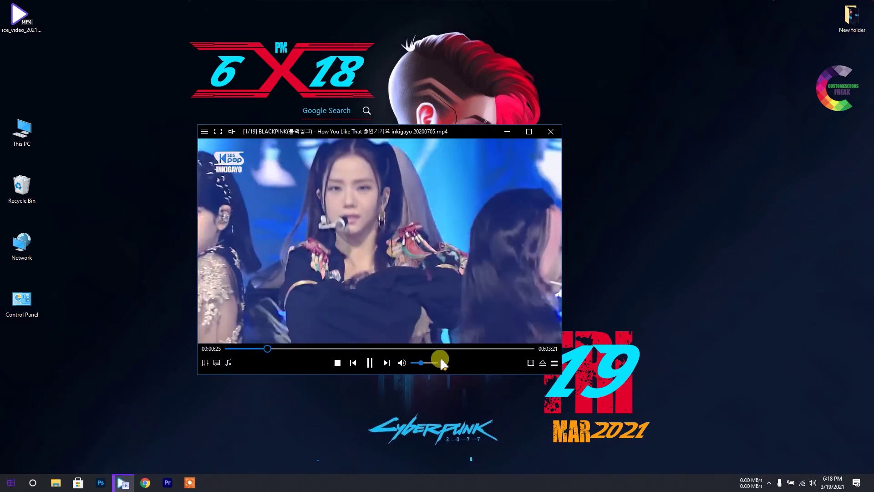
drag(421, 363, 506, 365)
key(XF86AudioMute)
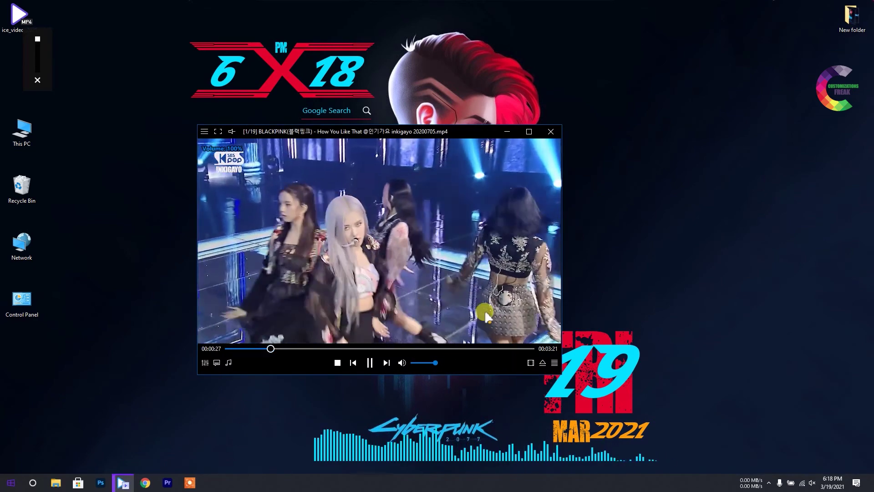
click(506, 133)
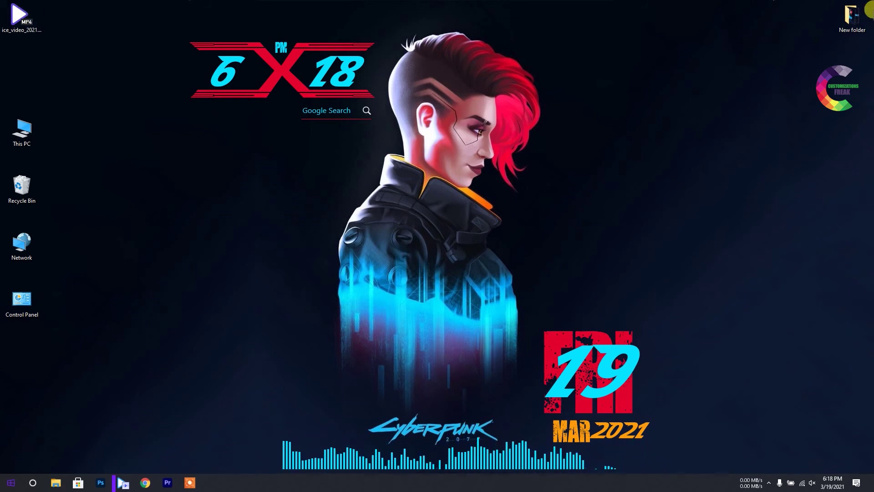
- Review the OldNewExplorer configuration from the OldNew Explorer folder inside New folder, and close both windows
double_click(853, 17)
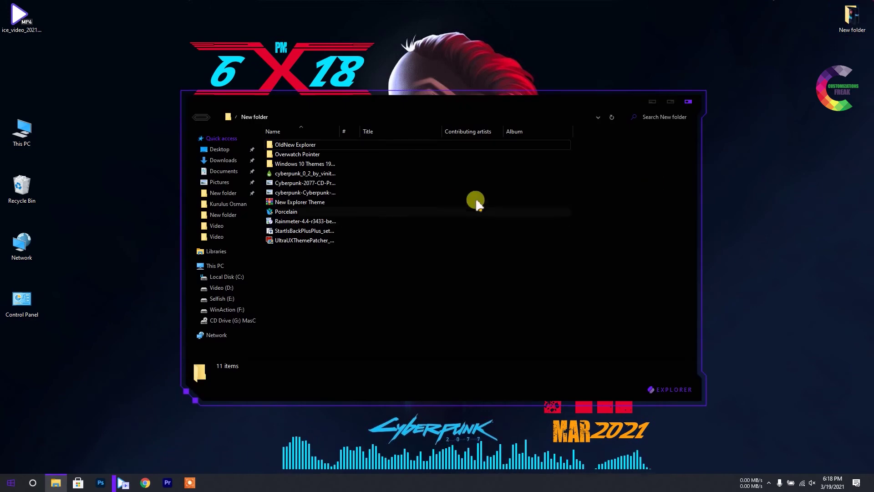
double_click(317, 147)
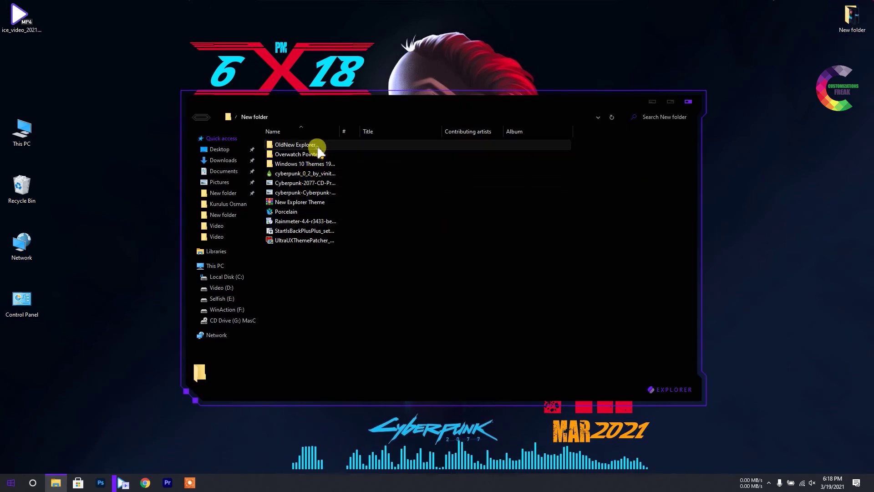
double_click(292, 165)
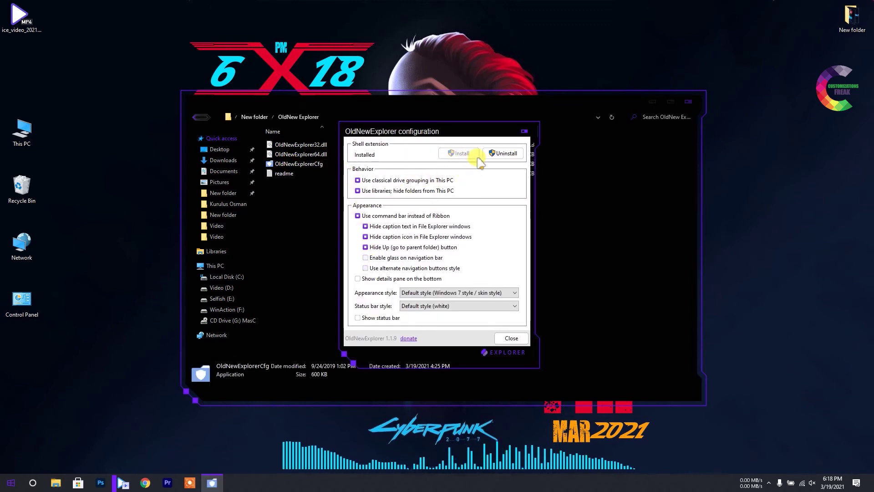
click(524, 131)
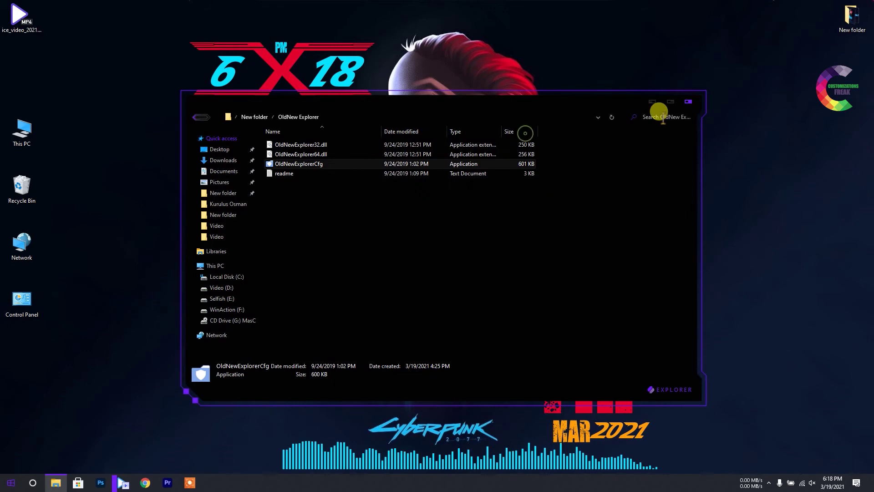
click(688, 102)
- Set the cyberpunk-Cyberpunk JPG in New folder as the desktop background and minimize the folder window
double_click(852, 18)
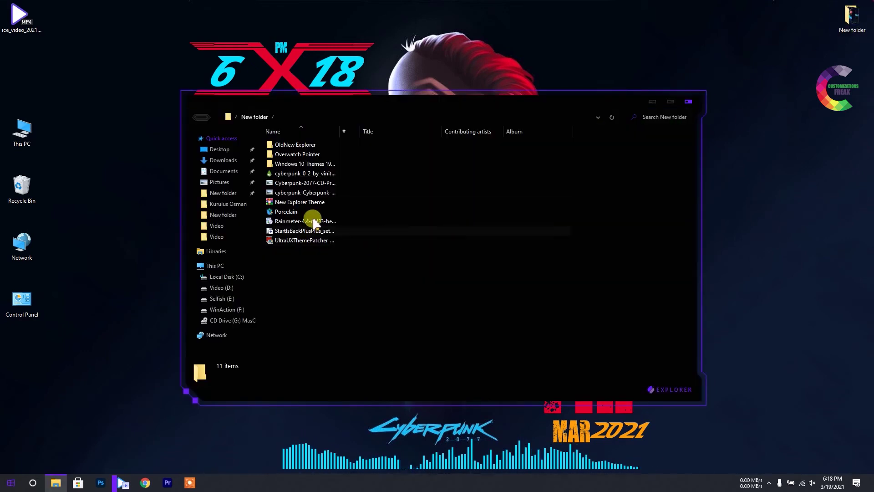
right_click(304, 197)
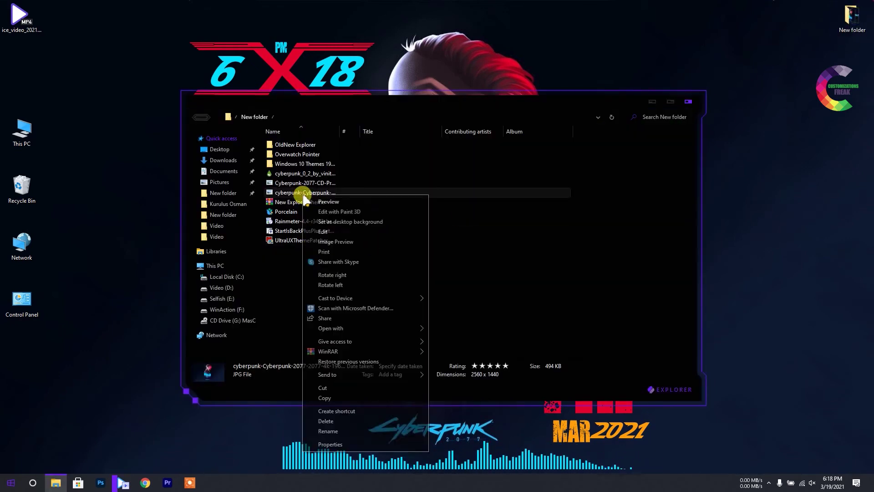
click(335, 220)
click(651, 101)
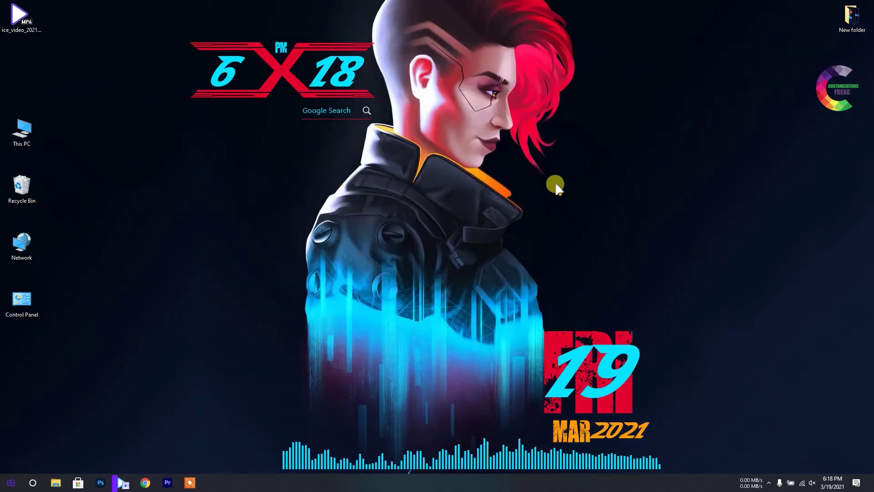
- Restore the previous Cyberpunk 2077 logo wallpaper in the Background personalization settings and close Settings
right_click(469, 201)
click(509, 305)
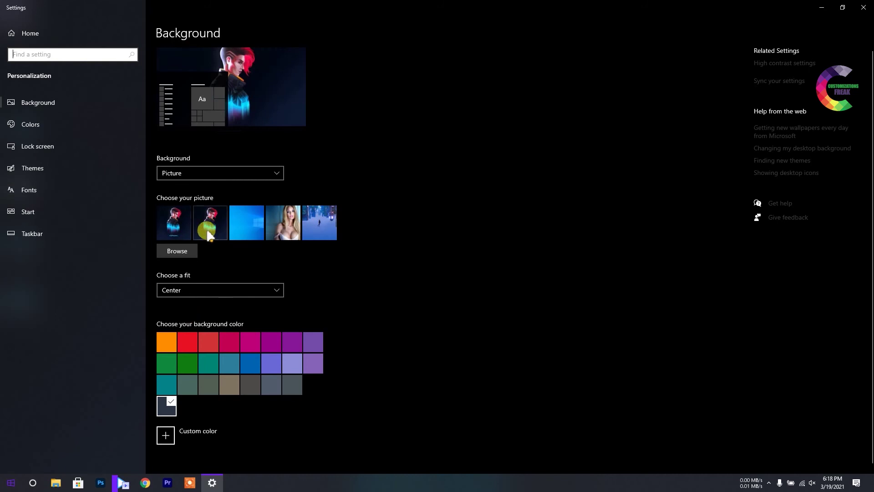
click(210, 219)
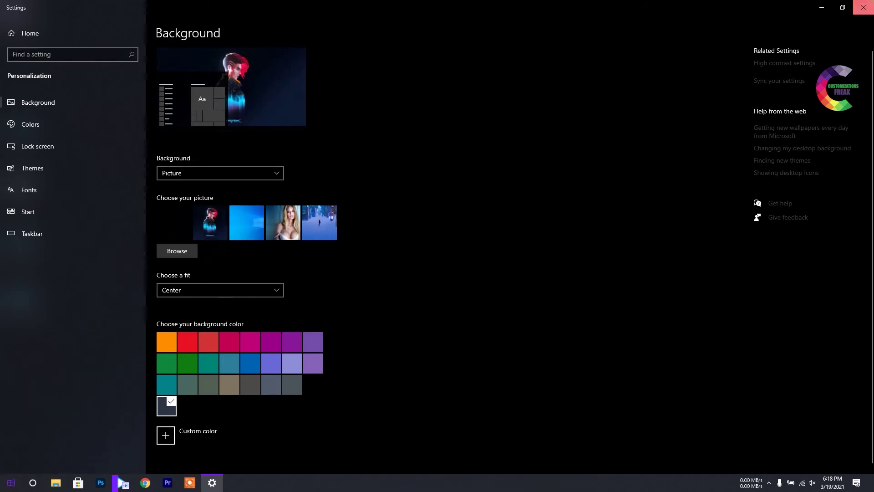
key(alt+F4)
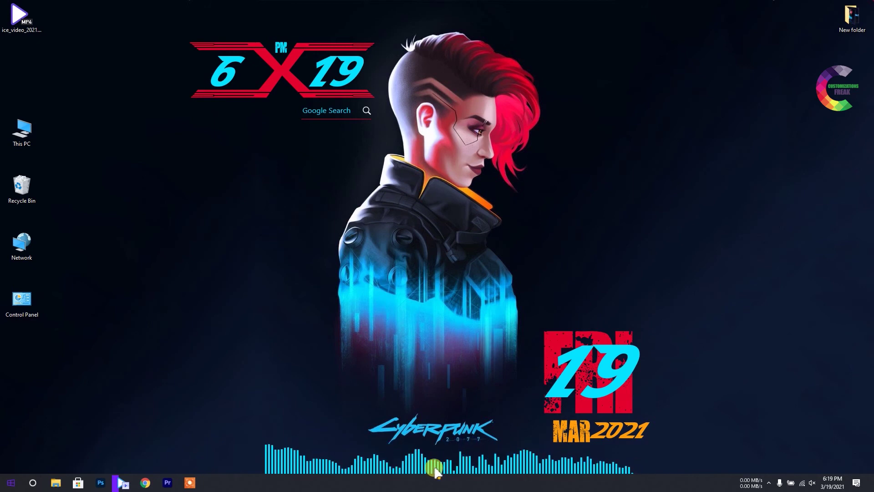
- View the themed Start menu briefly, and empty the Recycle Bin, permanently deleting the Cyberpink folder
click(11, 483)
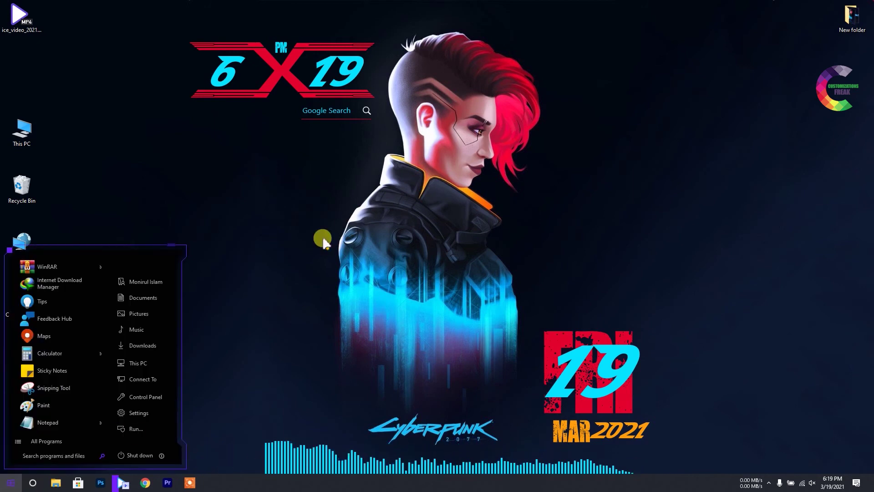
click(264, 185)
right_click(14, 182)
click(52, 199)
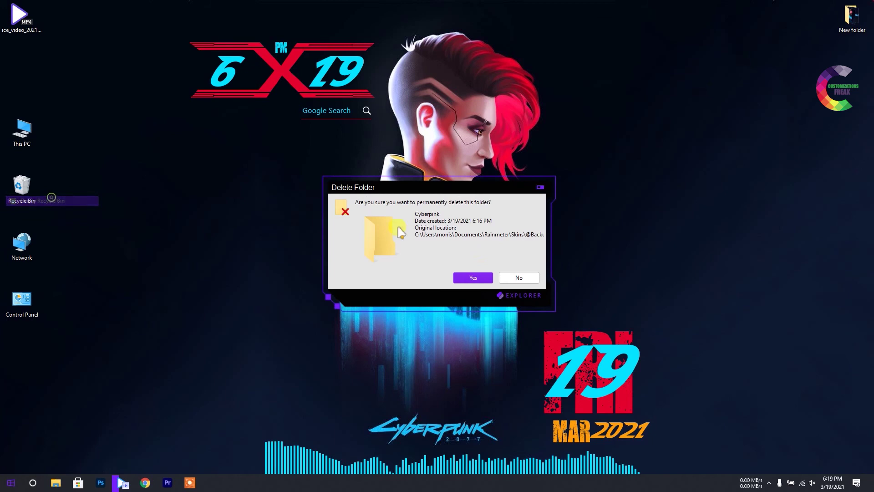
click(475, 279)
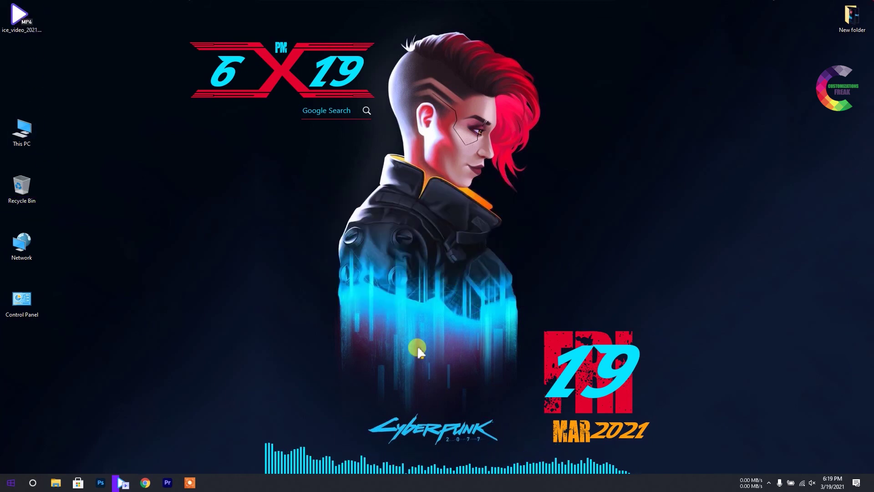
- Launch the Porcelain icon pack installer from New folder and minimize the folder window
double_click(851, 17)
click(299, 212)
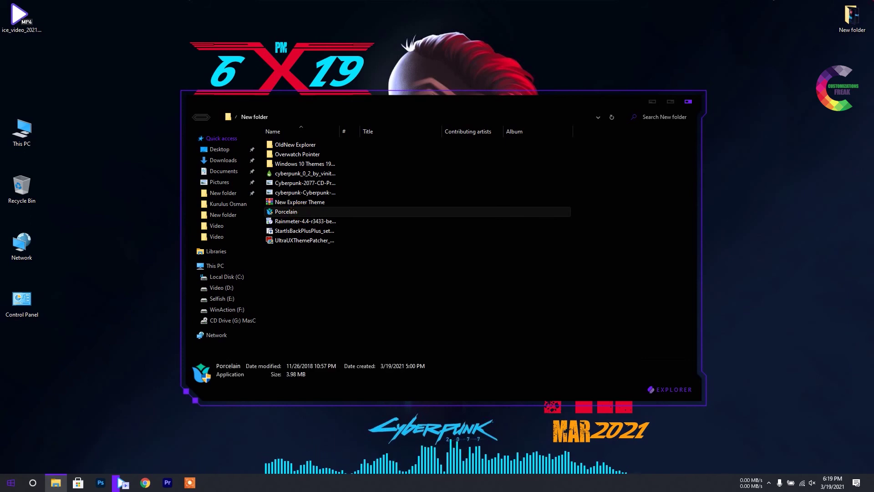
right_click(299, 212)
click(335, 225)
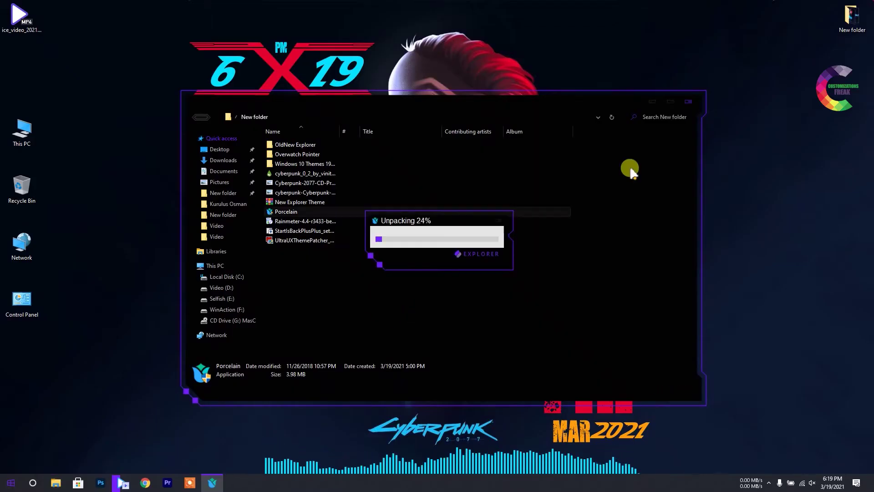
click(654, 102)
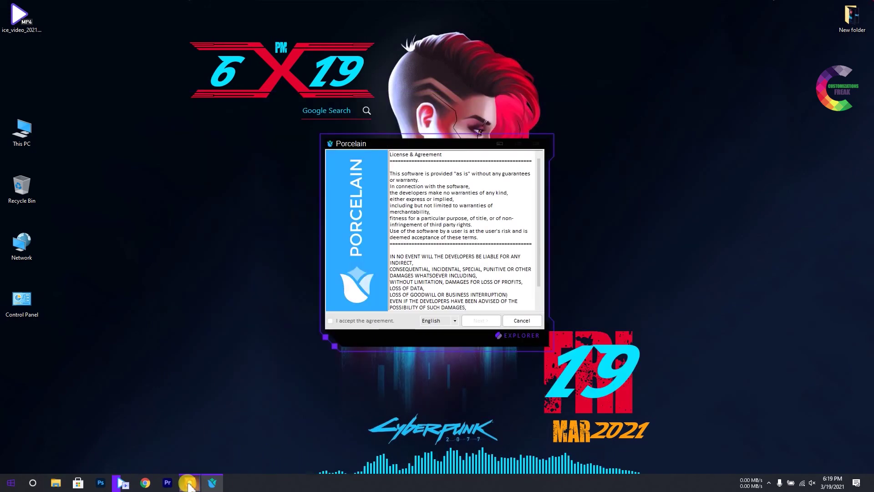
- Accept the Porcelain agreement, install it by patching all files without a restore point, and move PotPlayer aside to reach the prompt
click(345, 321)
click(491, 322)
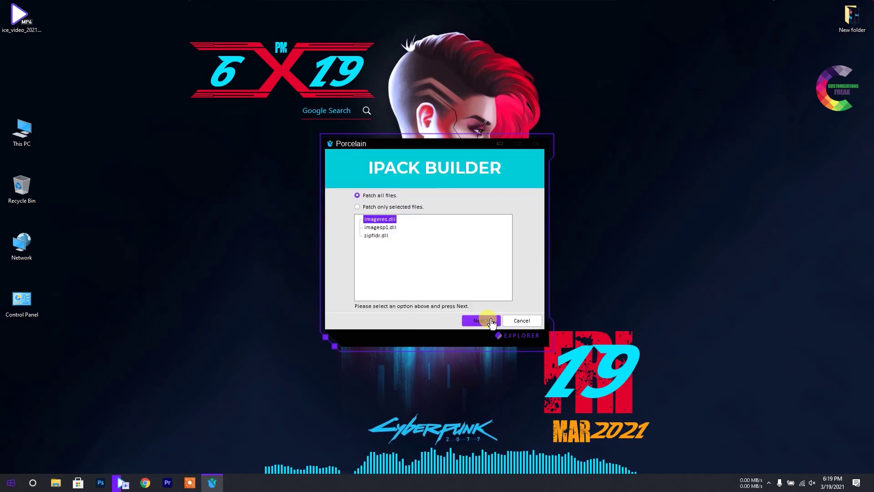
click(491, 322)
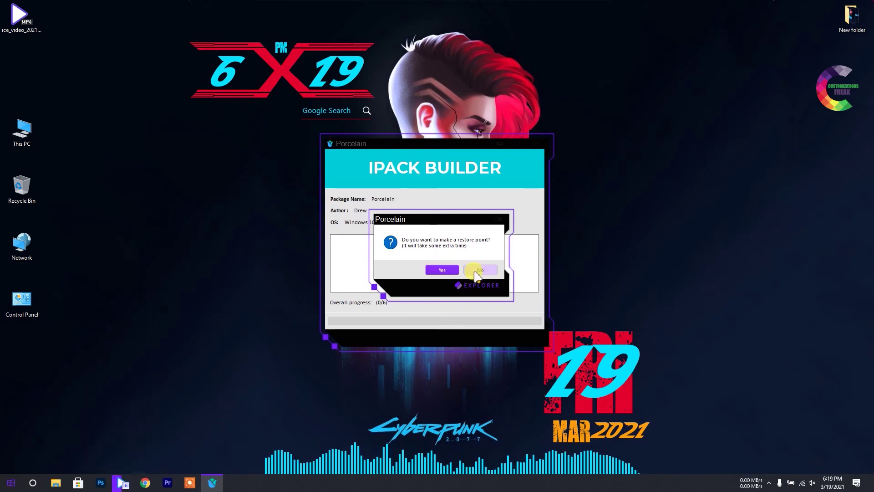
click(123, 482)
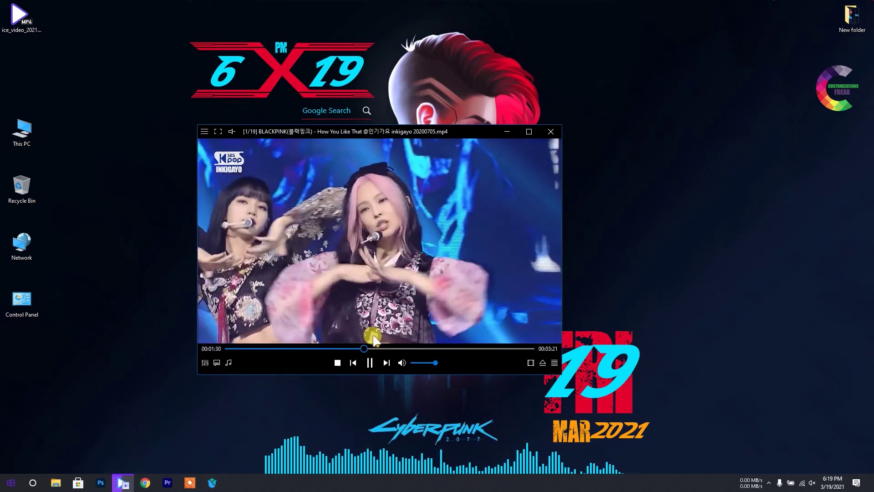
drag(446, 246, 756, 312)
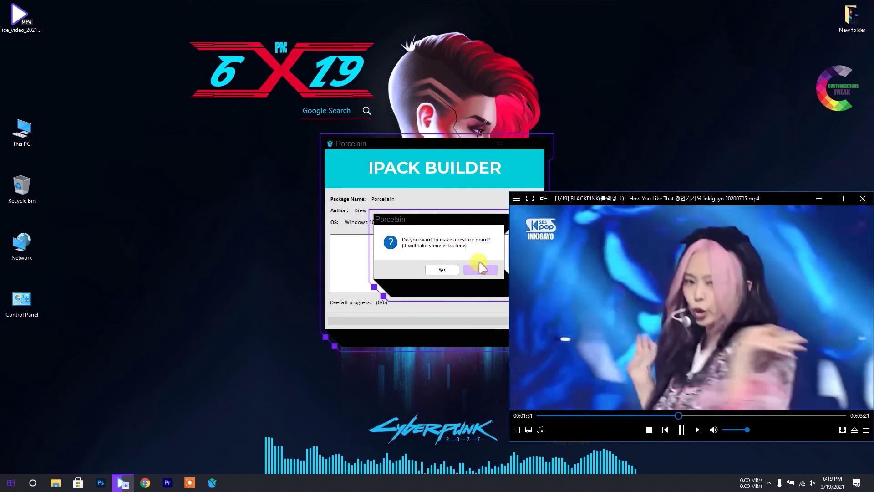
click(478, 268)
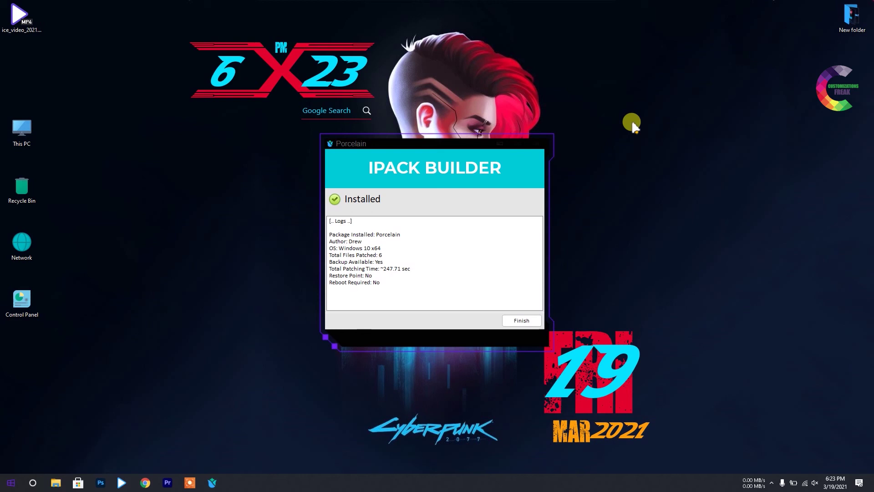
click(520, 321)
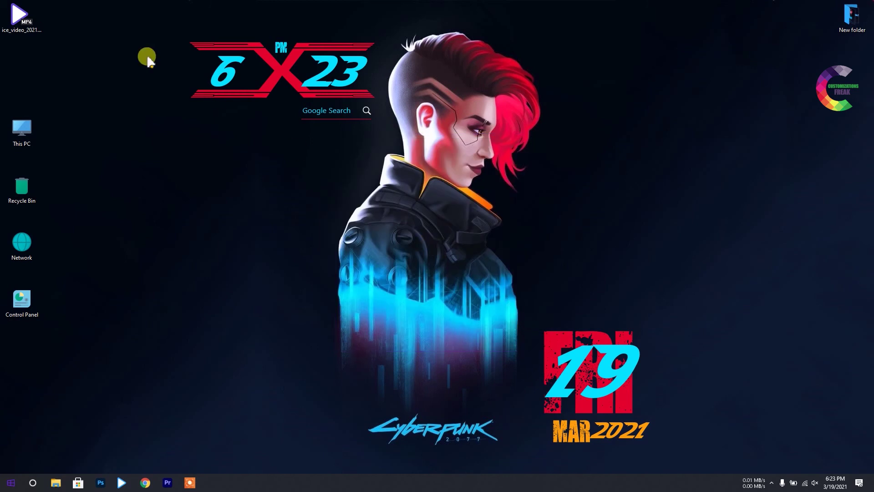
- Open This PC, shrink its window, and place it on the right side of the desktop
double_click(28, 134)
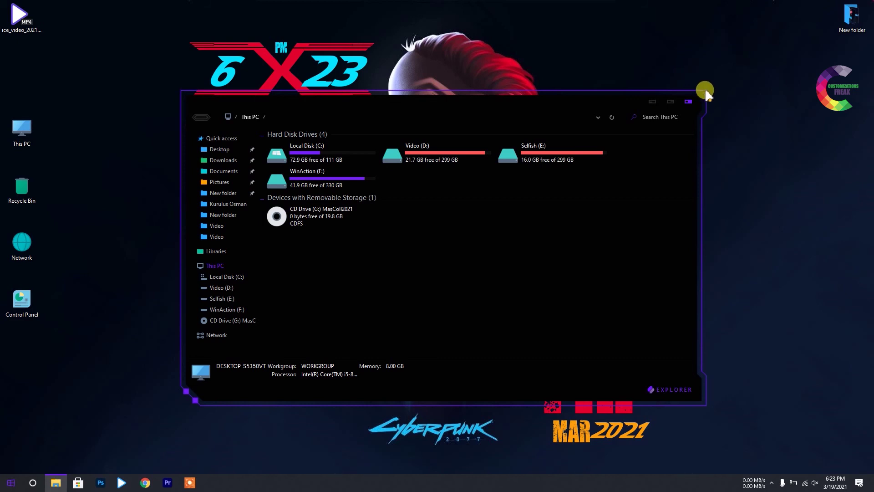
drag(699, 100, 394, 164)
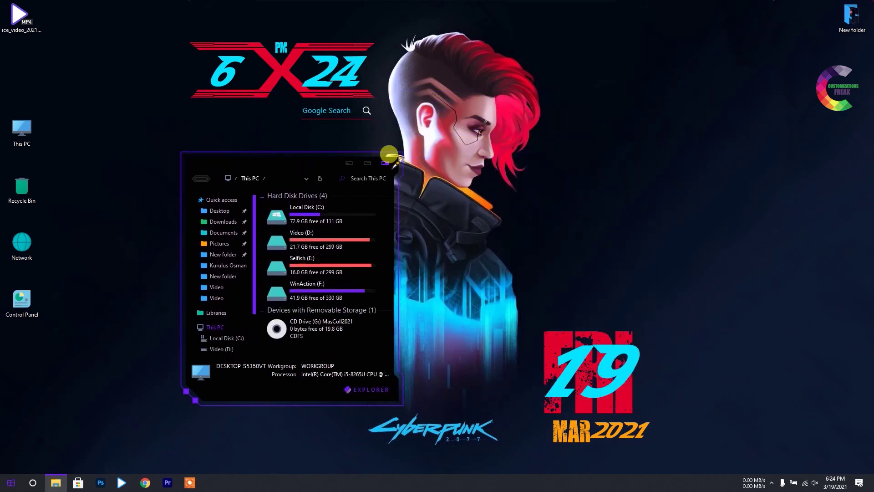
drag(307, 166, 764, 87)
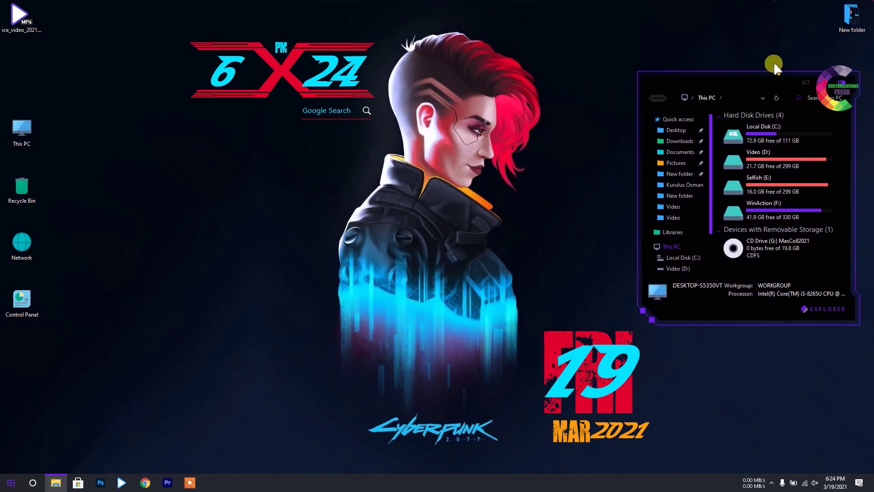
- Delete New folder from the desktop, and view the Start menu briefly
click(839, 16)
key(Delete)
click(8, 483)
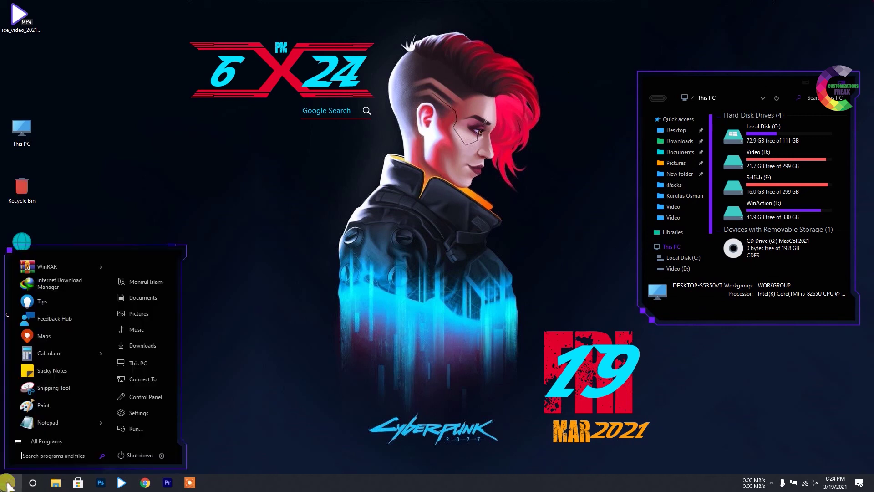
click(111, 224)
- Open Control Panel, shrink its window, and place it to the left of the wallpaper figure
double_click(23, 300)
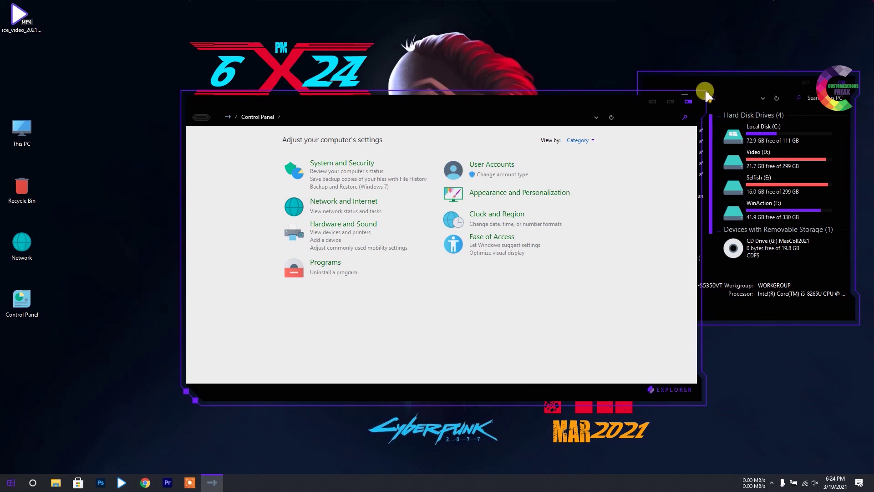
drag(693, 89, 424, 153)
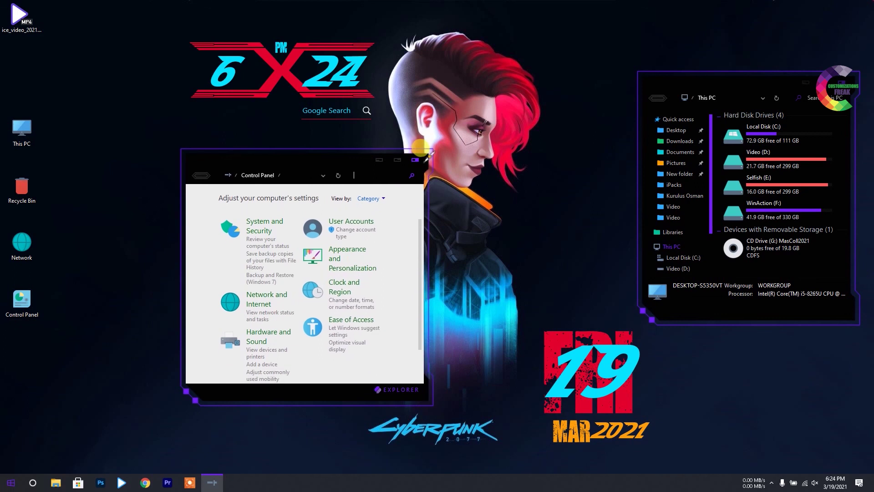
drag(321, 168, 286, 176)
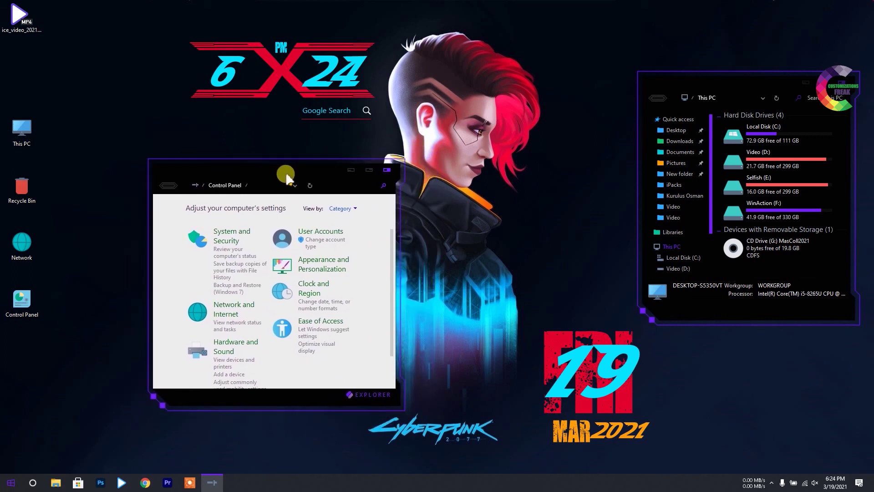
- Open the recent BLACKPINK How You Like That video in PotPlayer, shrink the player, and place it beside the Control Panel window
right_click(122, 483)
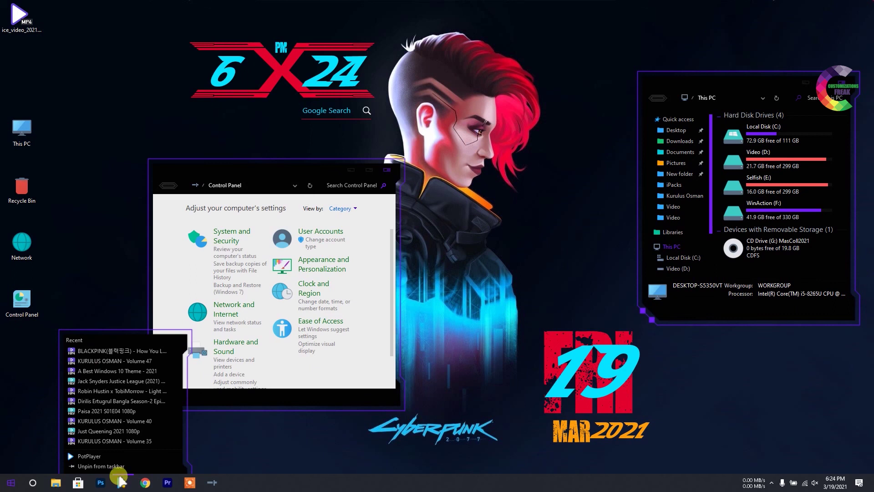
click(119, 353)
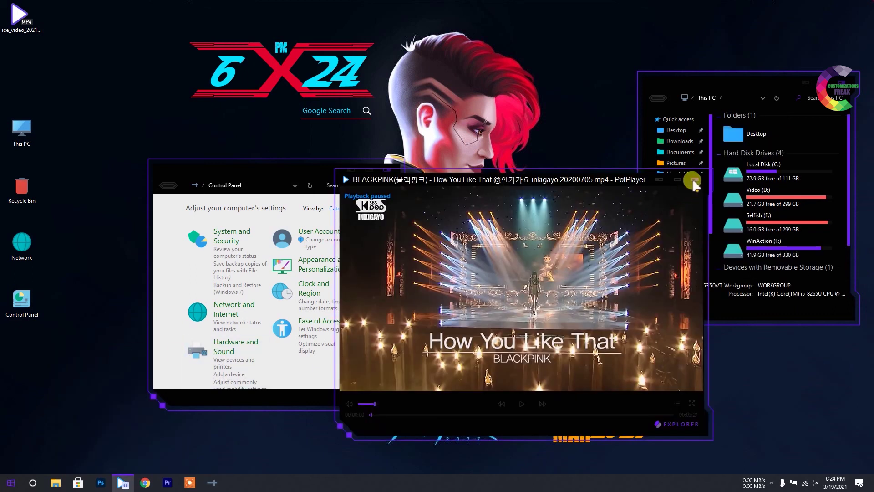
drag(707, 173, 534, 246)
drag(453, 253, 539, 258)
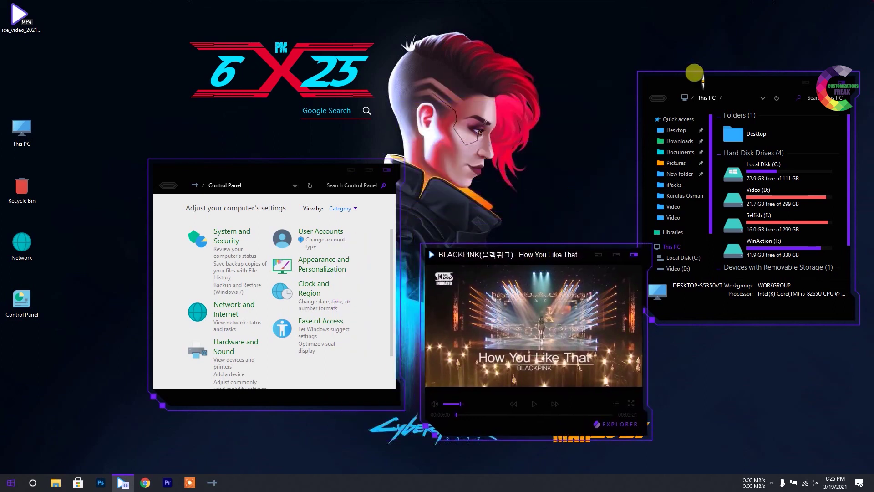
- Stack a narrowed This PC window above the PotPlayer window along the desktop's right side, and shift the date skin toward the wallpaper figure
drag(727, 81, 719, 15)
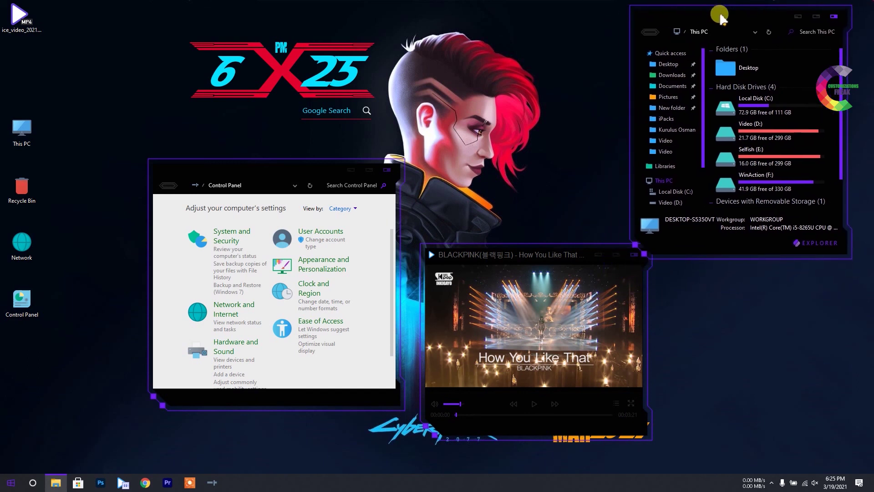
drag(627, 107, 657, 96)
drag(536, 323, 739, 348)
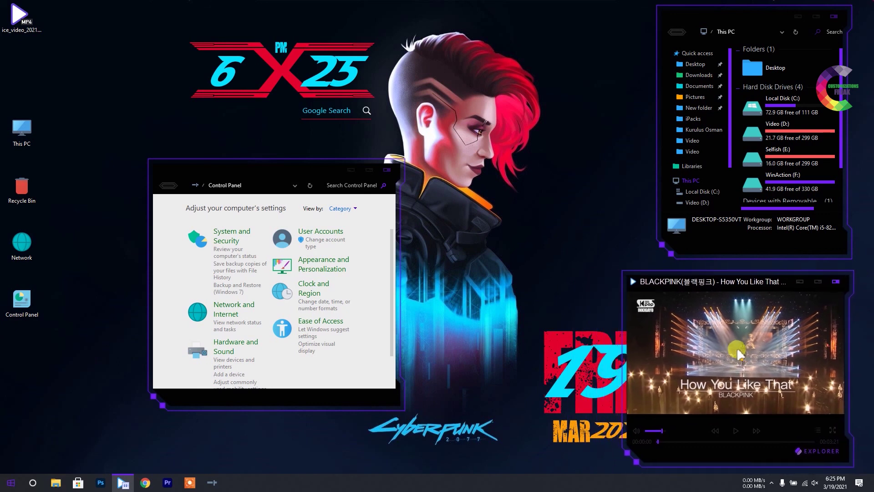
drag(576, 381, 549, 350)
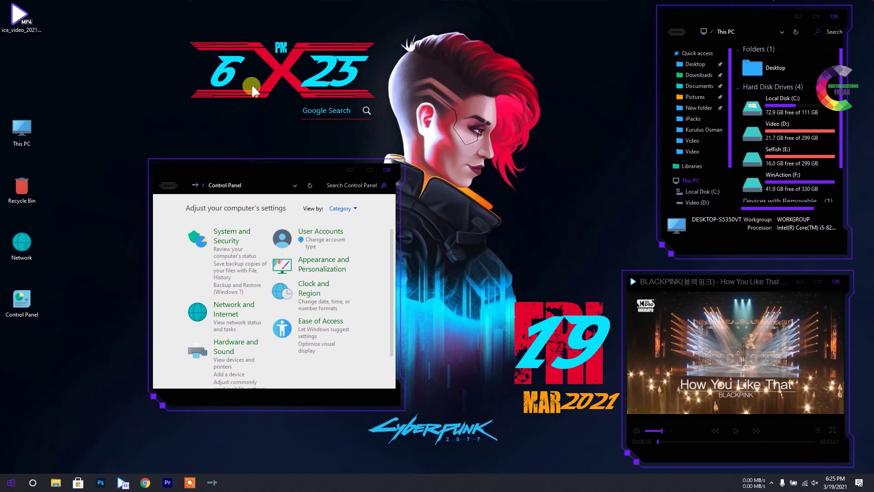
- Shift the clock skin closer to the wallpaper figure, and narrow the Control Panel window and move it slightly up beneath the search skin
drag(269, 69, 300, 69)
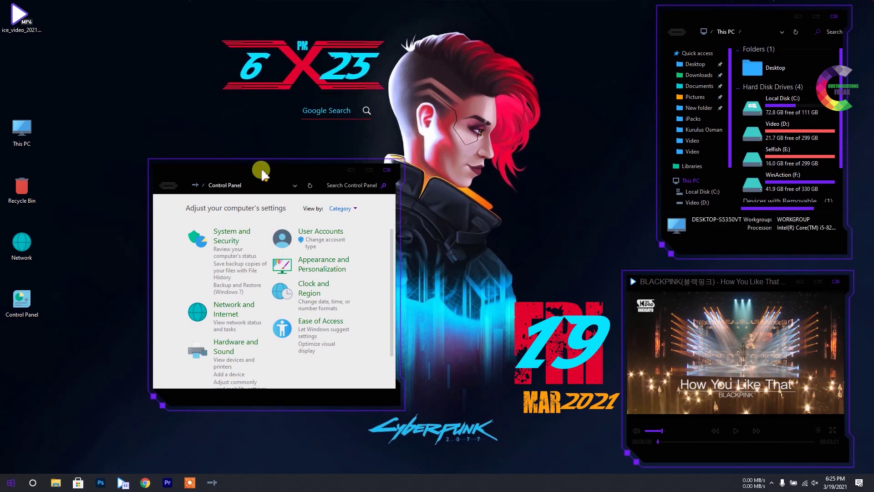
drag(394, 273, 357, 267)
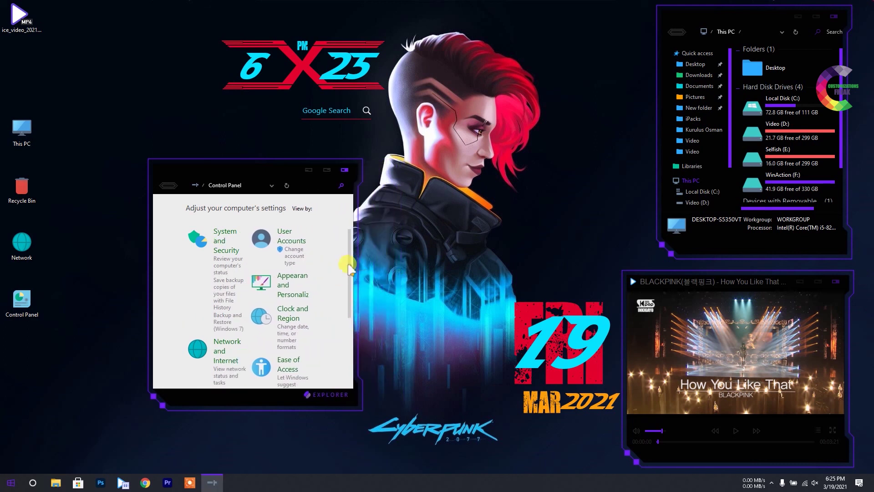
drag(257, 175, 267, 156)
- View the themed Start menu beside the arranged windows
click(4, 485)
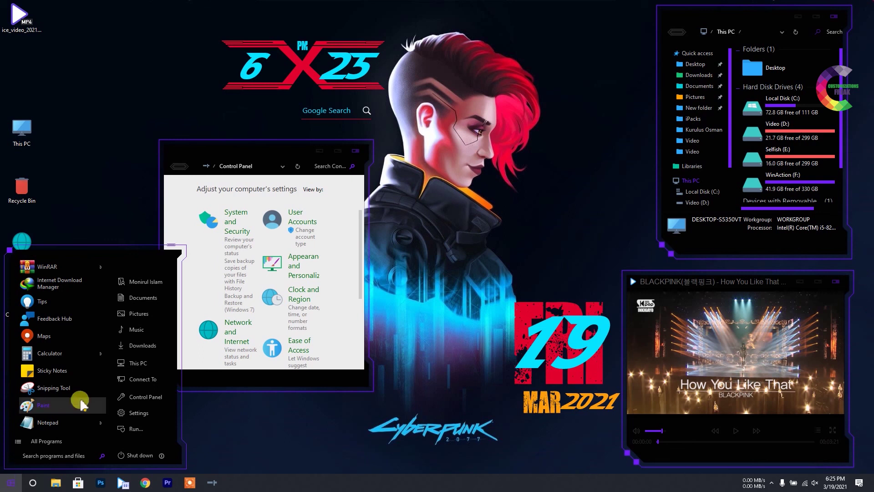
click(257, 486)
click(10, 484)
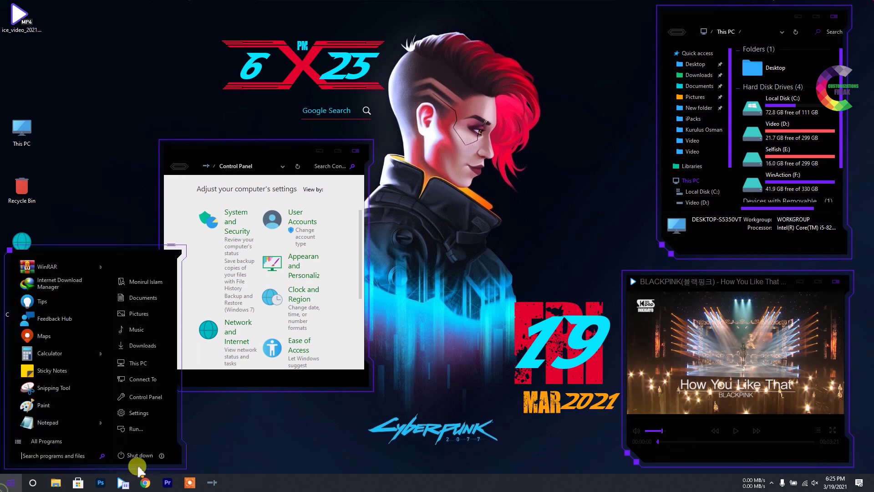
click(279, 466)
click(313, 486)
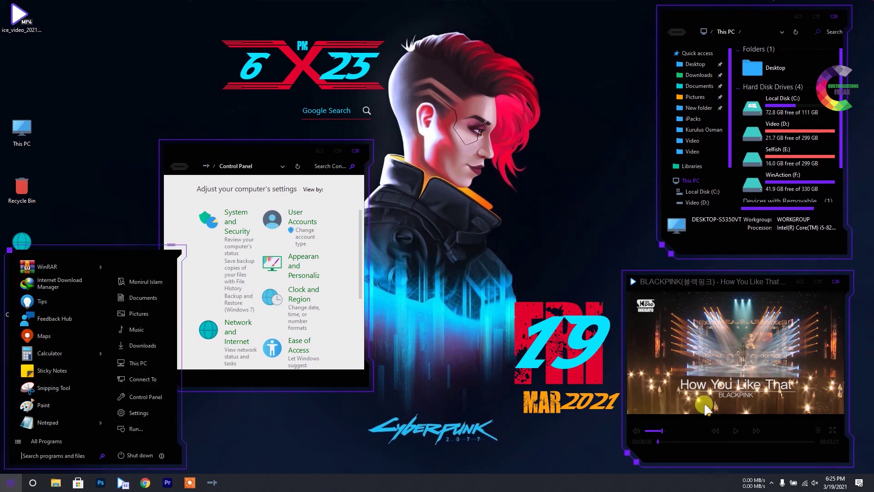
- Play the BLACKPINK How You Like That video, and view the Start menu briefly while it plays
click(736, 430)
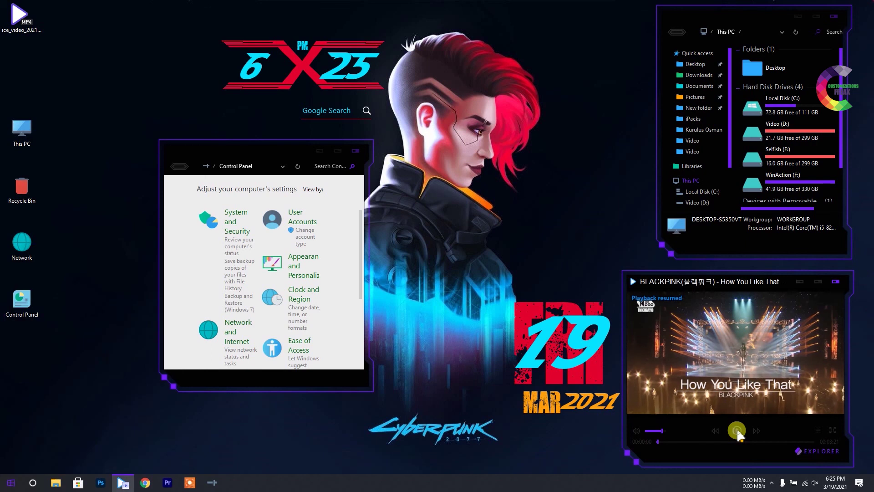
key(super)
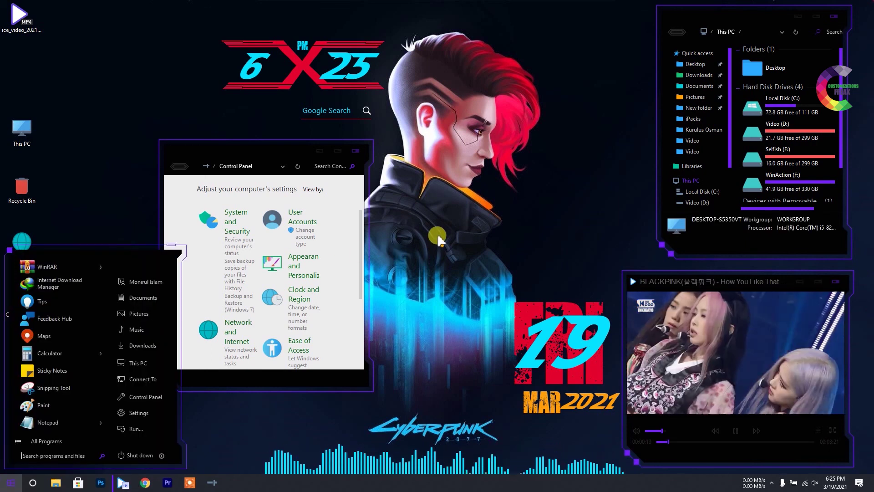
key(super)
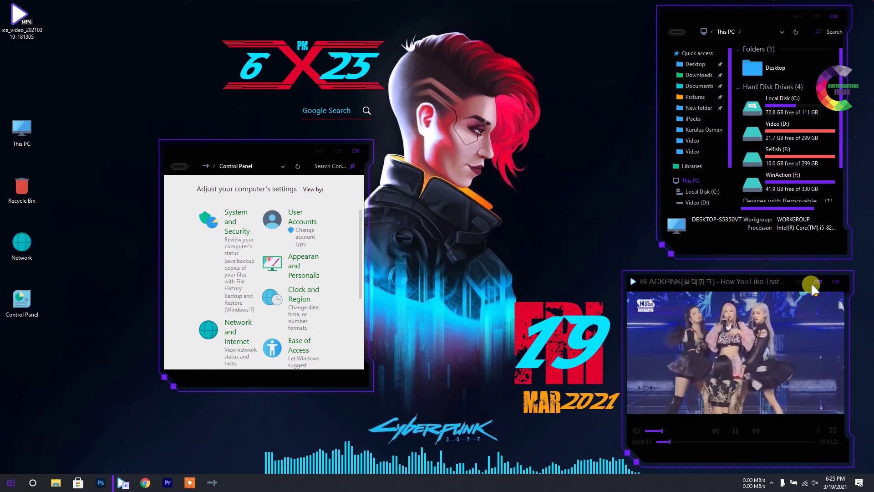
- Minimize the video player, Control Panel and This PC windows to clear the desktop while the video keeps playing
click(836, 282)
click(319, 150)
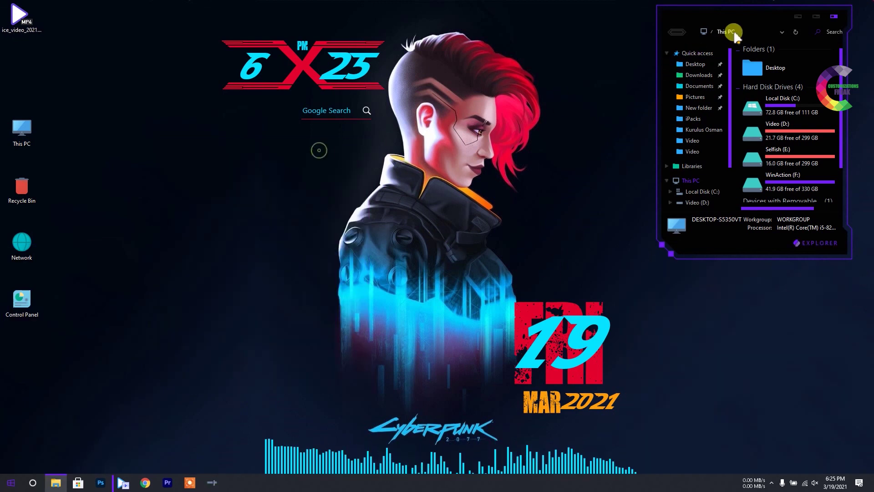
click(797, 17)
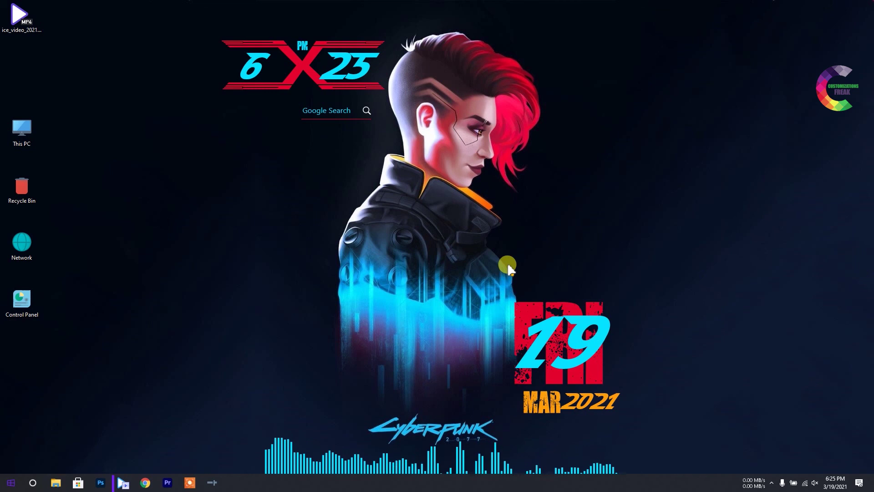
right_click(613, 162)
click(642, 189)
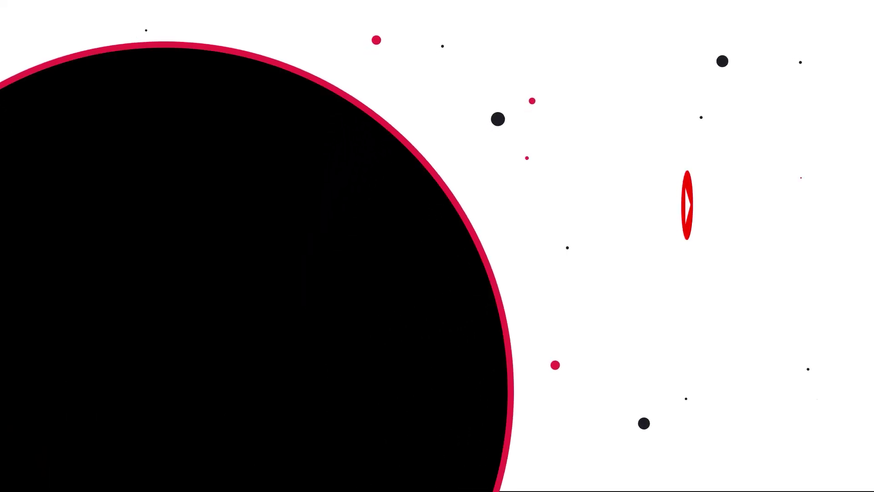